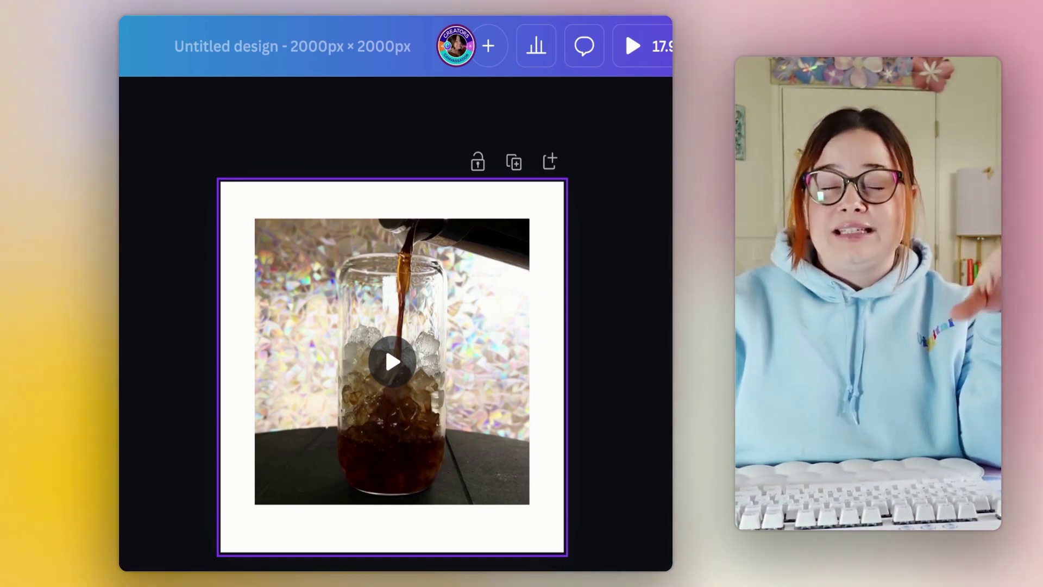
Step: Replace the design's header title with 'Etsy Test Video'
left_click(375, 48)
key("BackSpace")
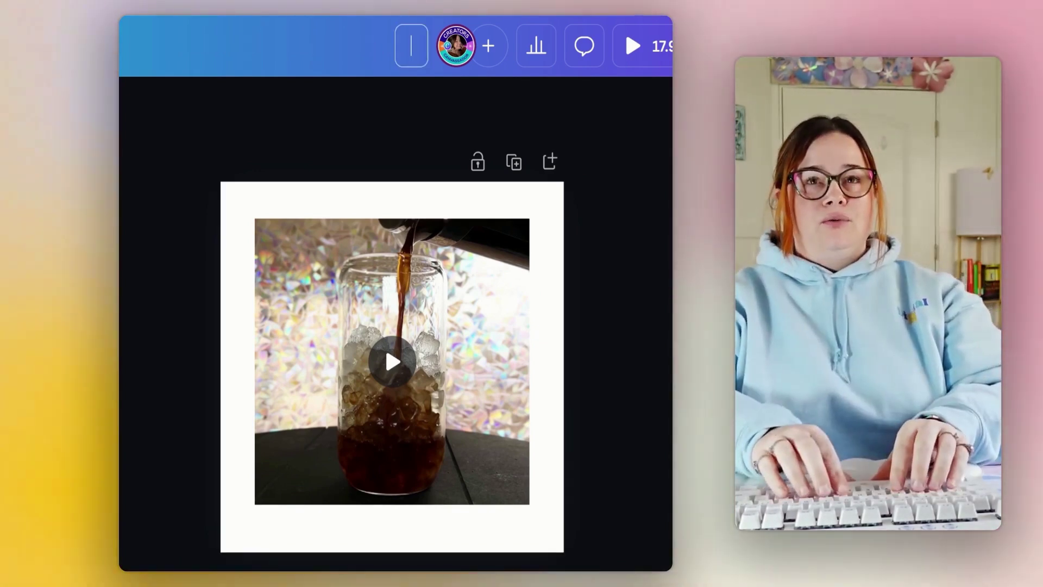
type("Etsy Te")
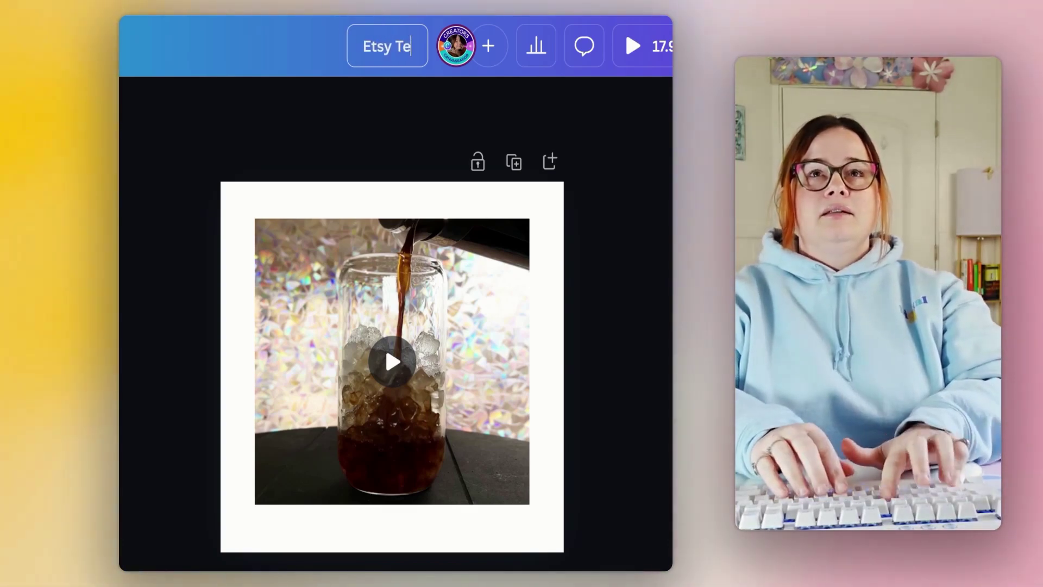
type("st Video")
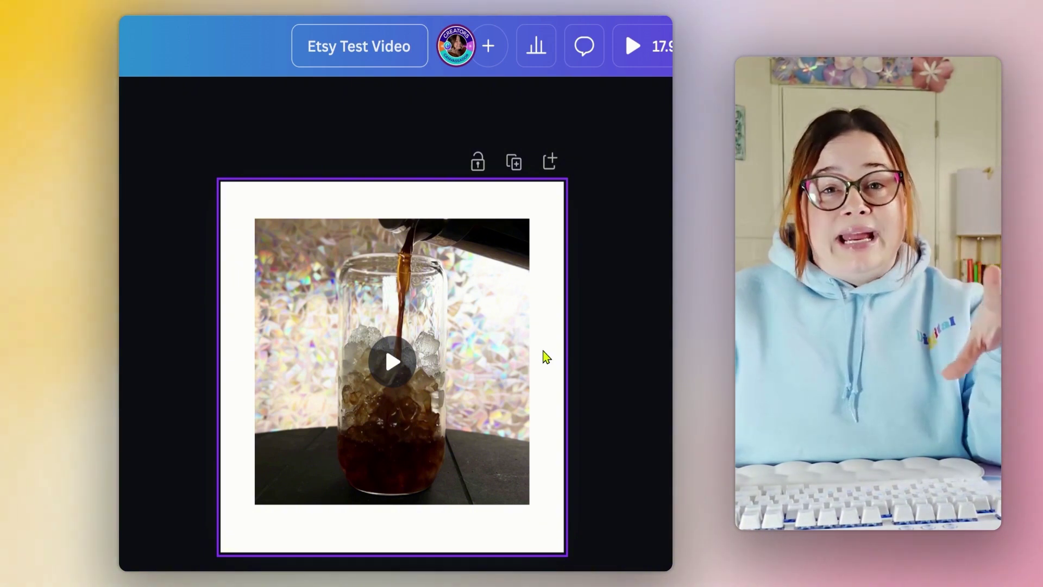
key("Return")
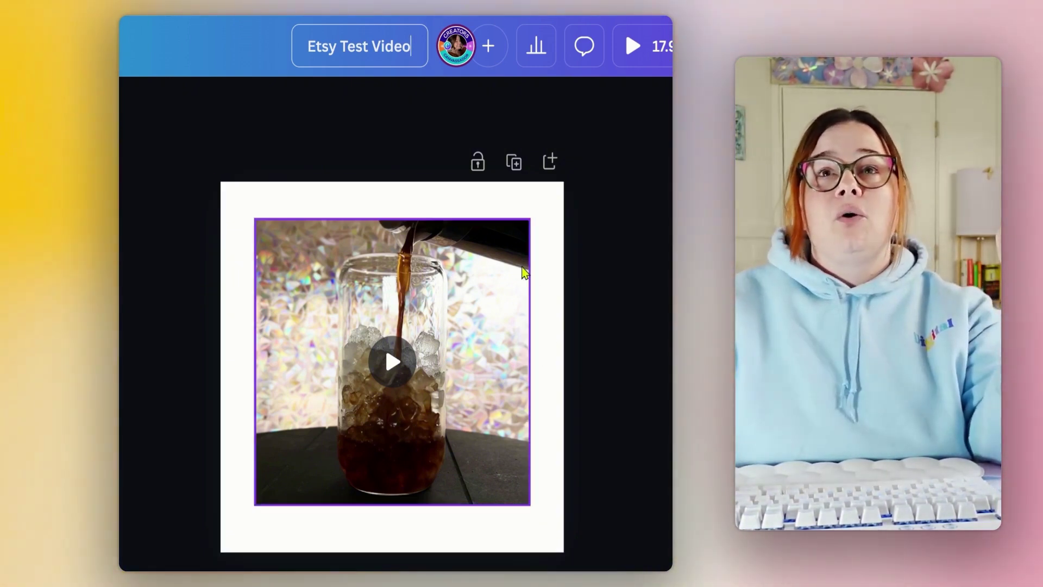
mouse_move(513, 249)
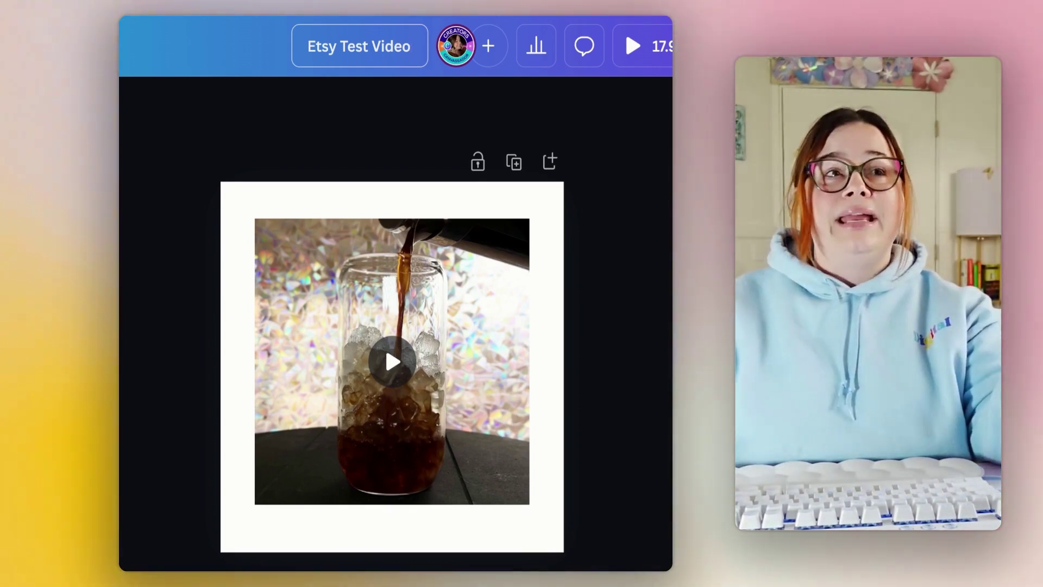
key("Return")
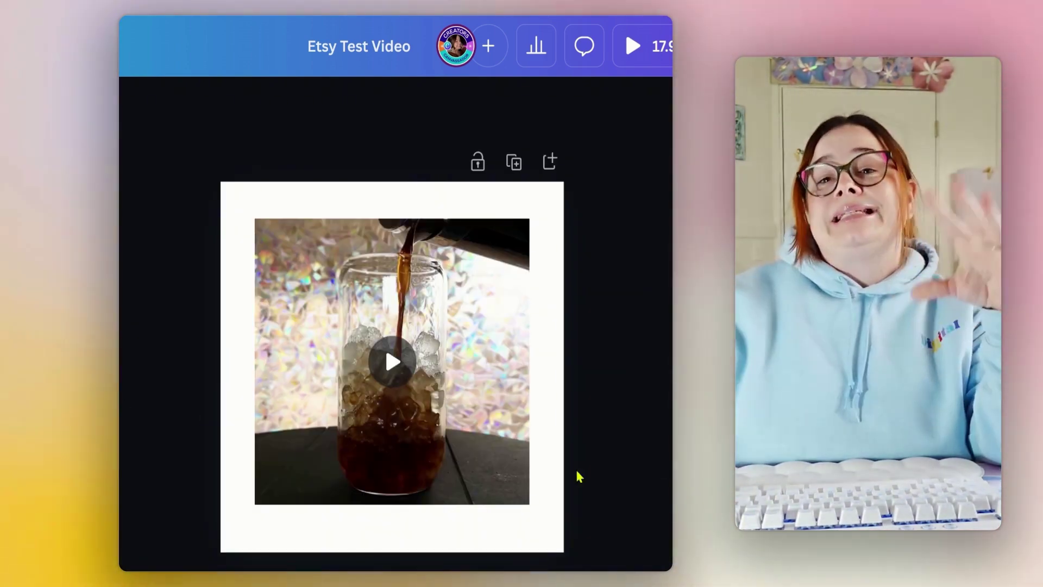
Step: Enlarge the coffee video toward the page's bottom-right corner, centre it, and preview the clip end
mouse_move(467, 481)
left_click(482, 354)
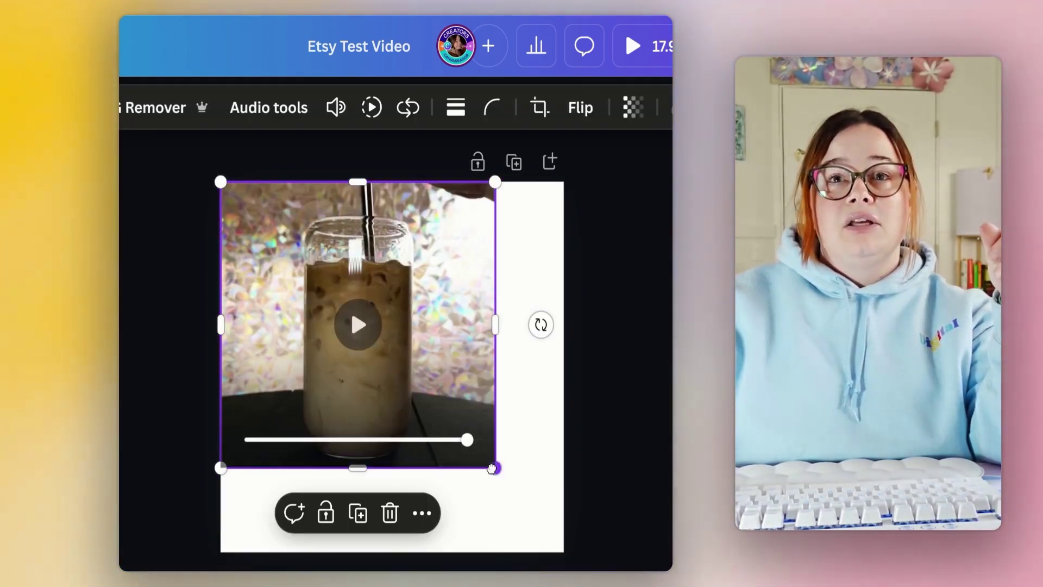
left_click_drag(492, 468, 576, 552)
left_click_drag(522, 490, 515, 483)
key("Escape")
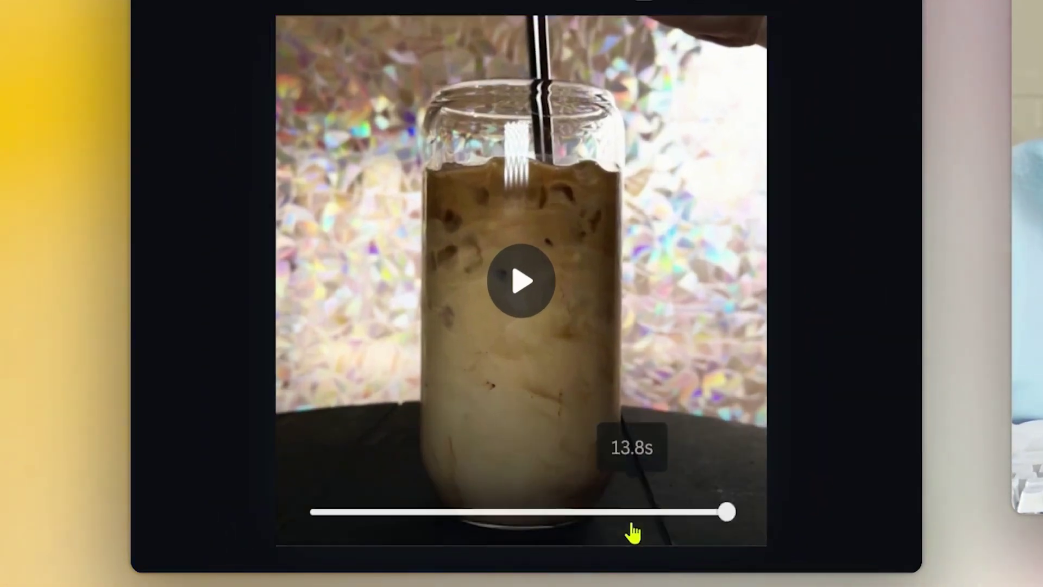
left_click(633, 524)
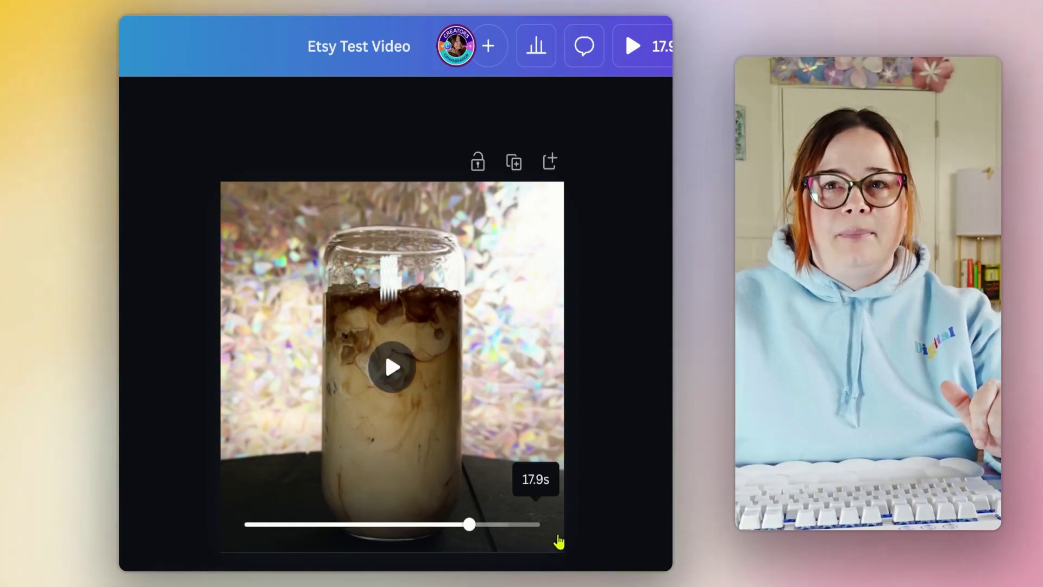
Step: Stretch the video fully to the bottom-right page edge, recentre it, and preview part-way through
left_click(753, 430)
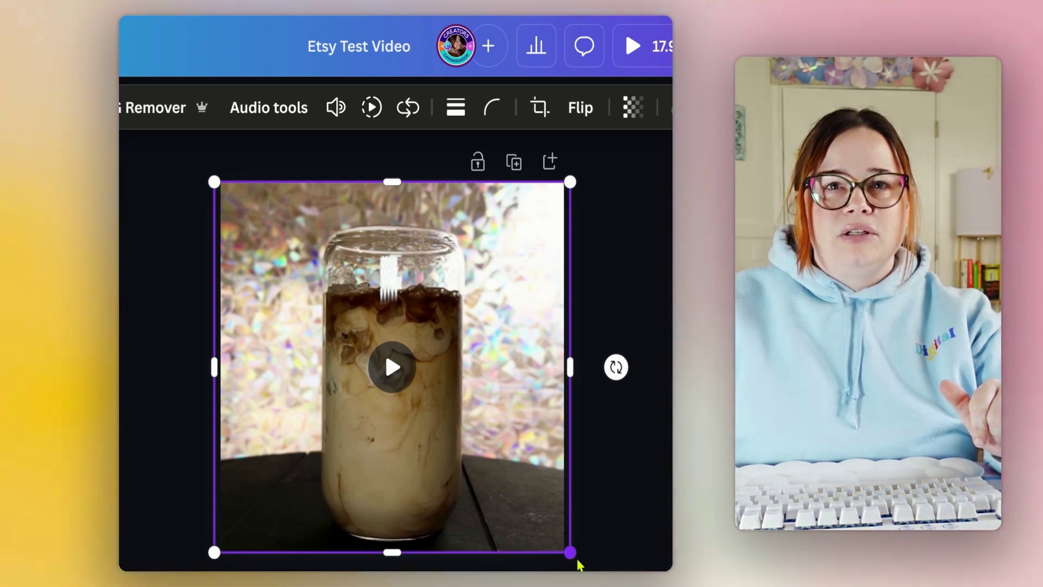
left_click_drag(573, 556, 577, 557)
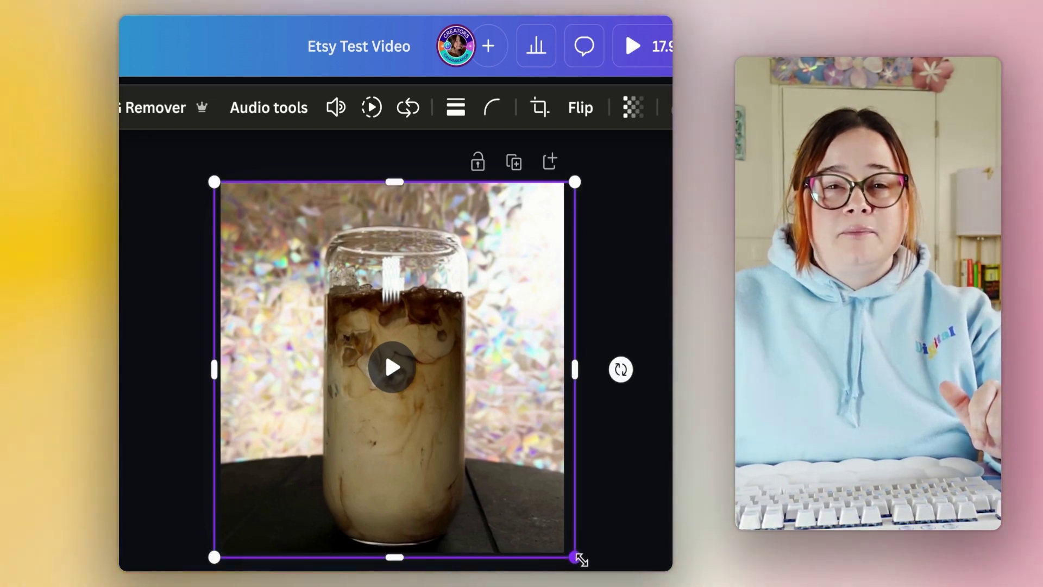
left_click_drag(500, 489, 500, 482)
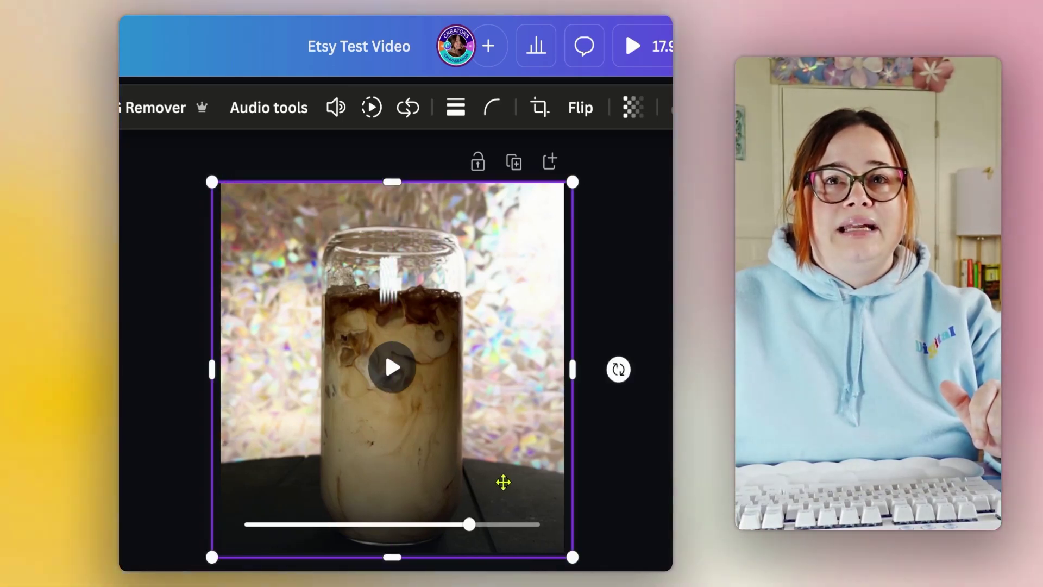
key("Escape")
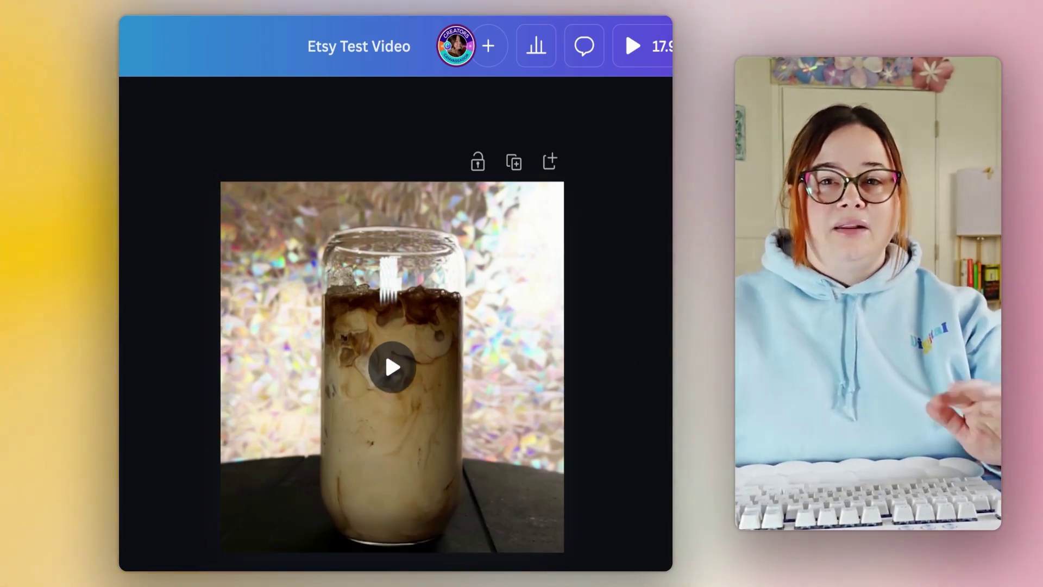
left_click(382, 543)
Step: Add an empty Layer 1 above the Background in Etsy Test Video.jpg
left_click_drag(381, 543, 201, 554)
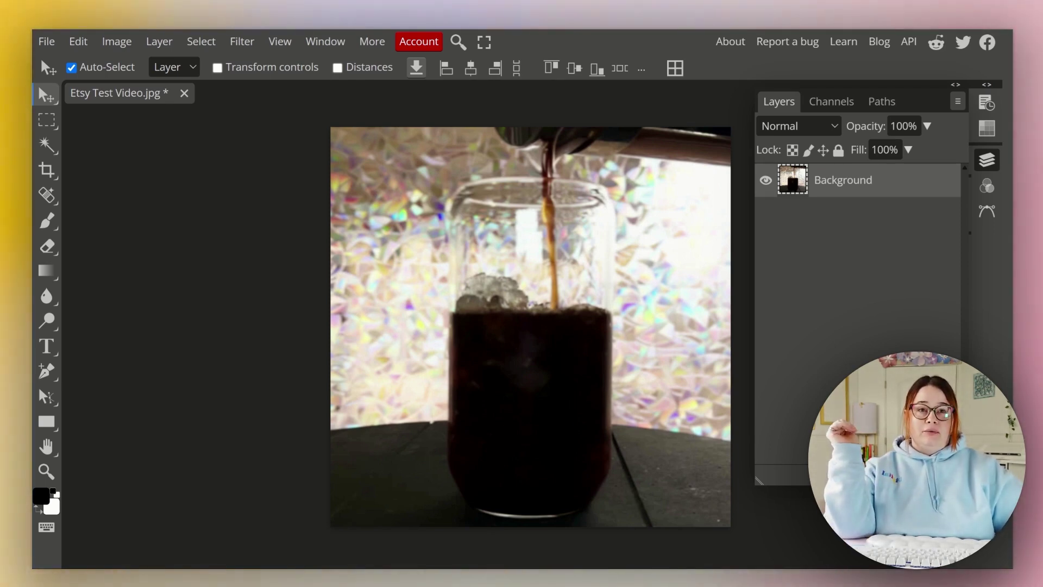
key("ctrl+shift+n")
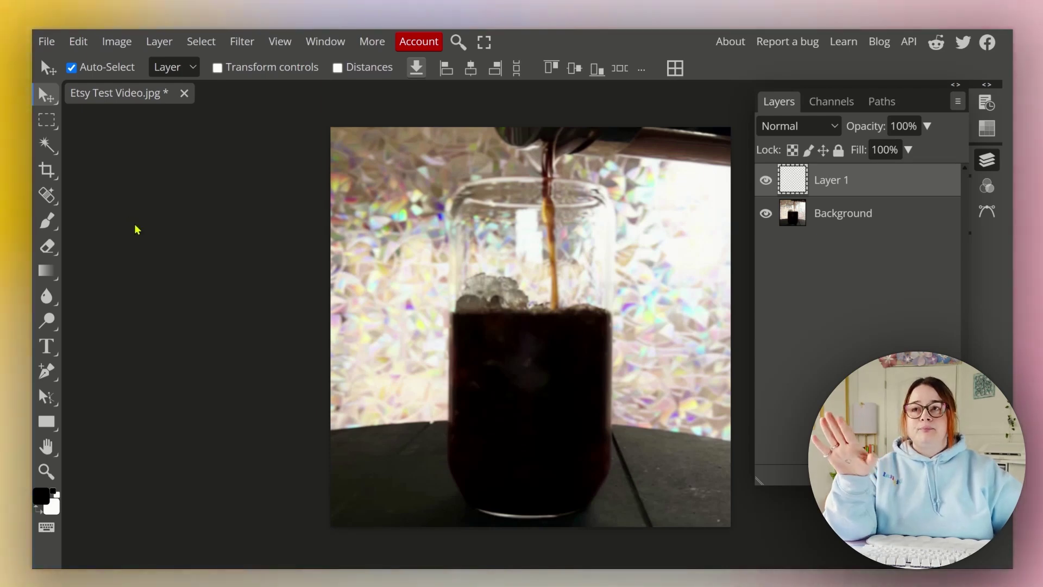
Step: Draw a black rectangle about 819 × 1031 px over the glass body, from base to coffee surface
right_click(47, 424)
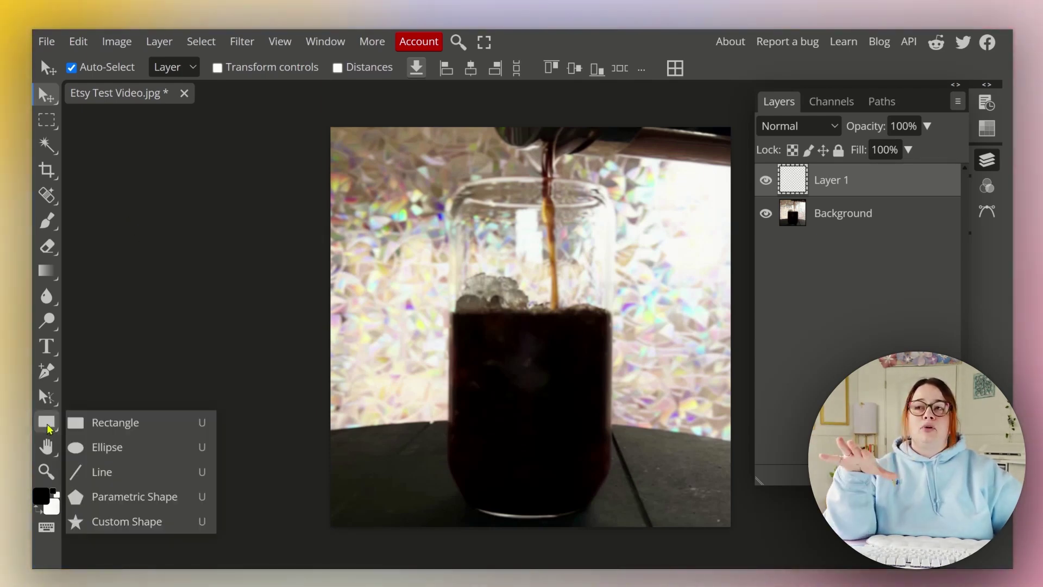
left_click(99, 432)
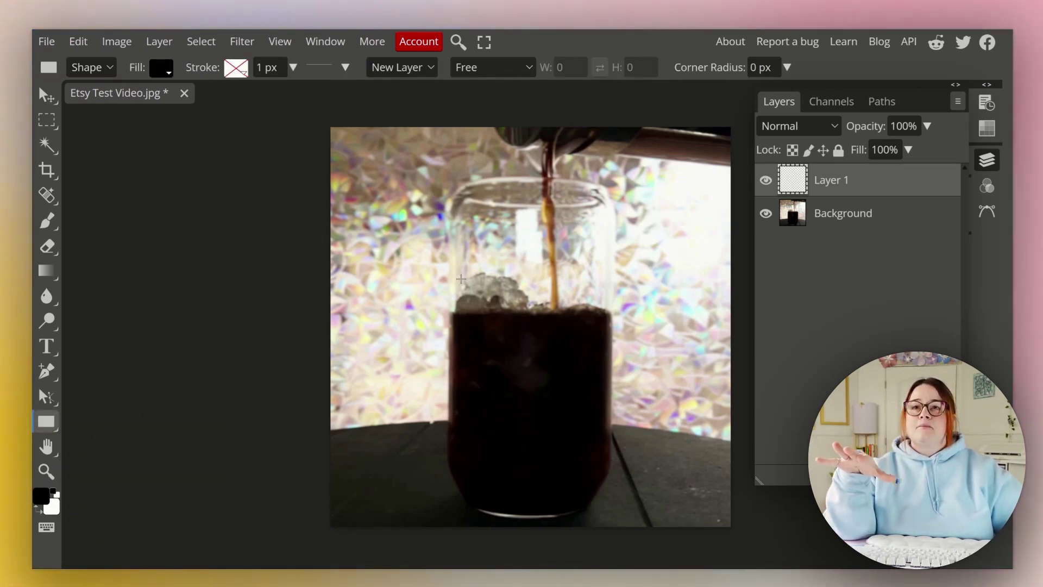
left_click(46, 472)
left_click_drag(510, 419, 519, 419)
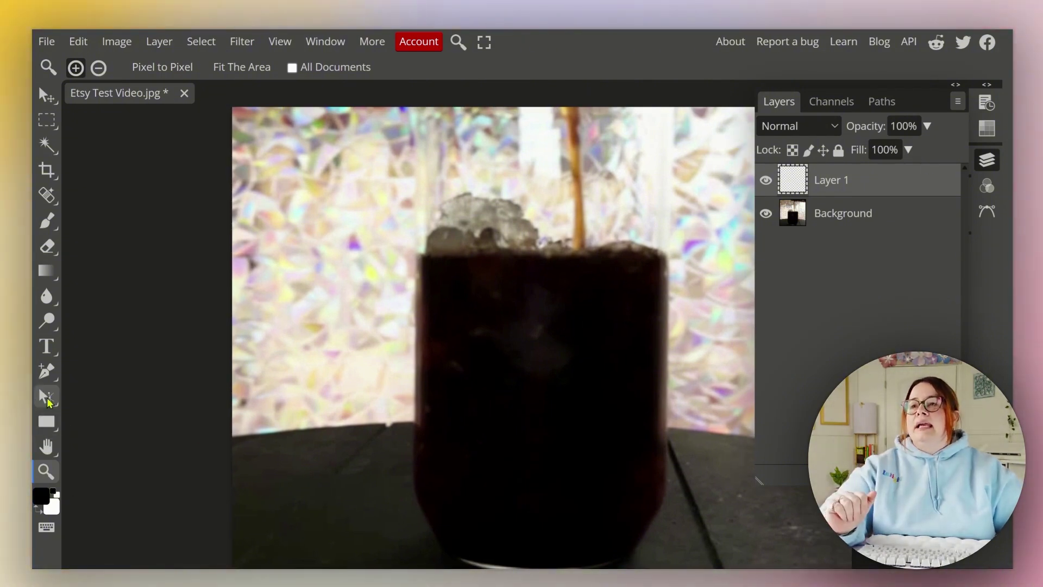
left_click(47, 424)
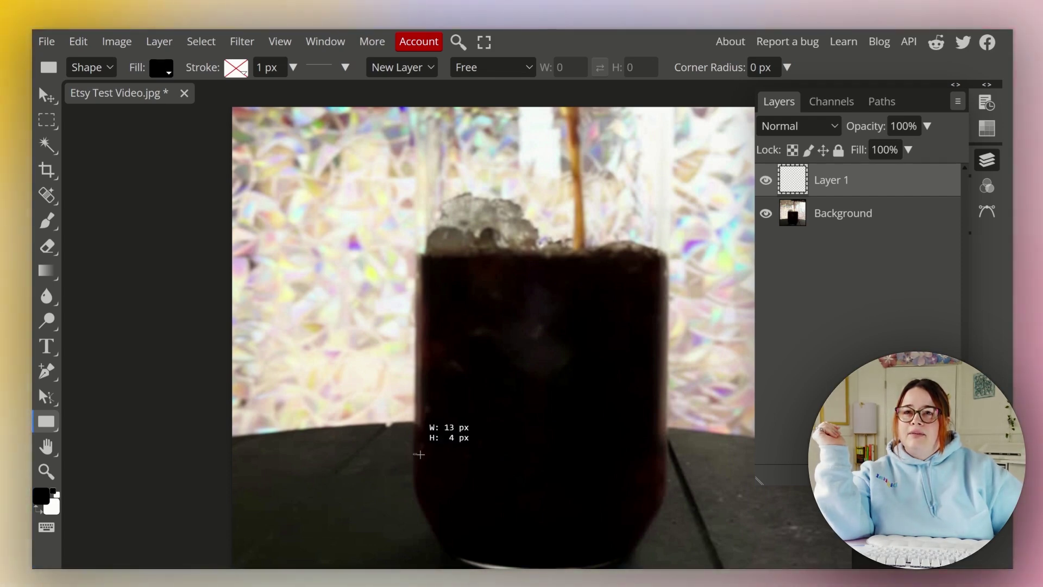
left_click_drag(418, 454, 661, 468)
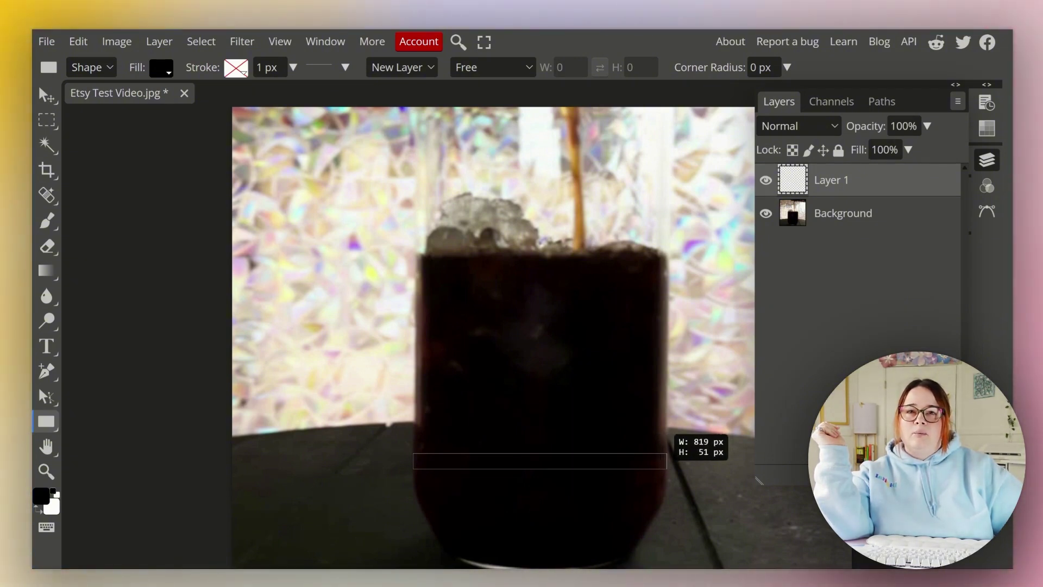
left_click_drag(667, 468, 666, 468)
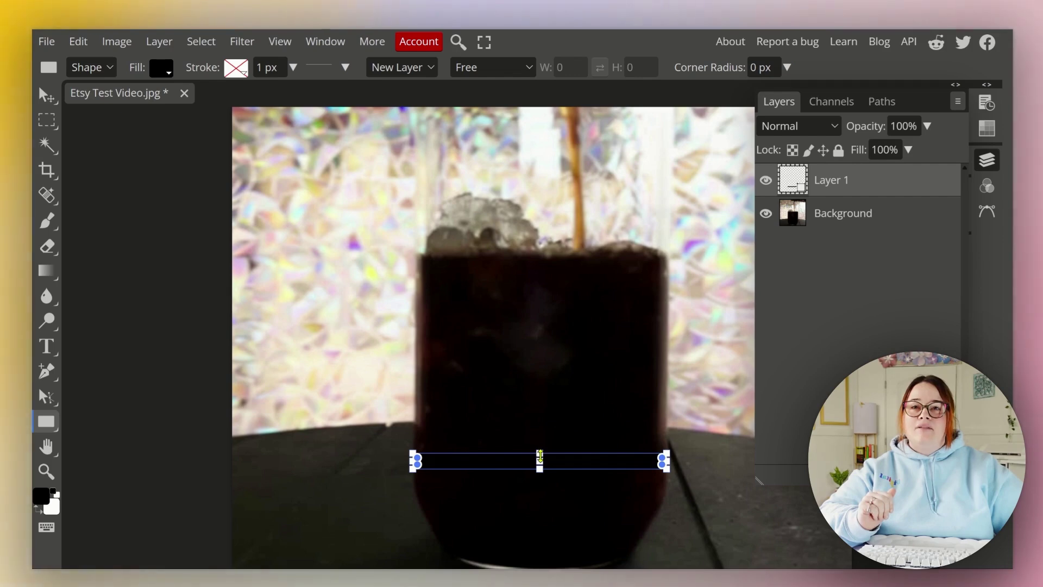
left_click_drag(540, 454, 564, 150)
Step: With Direct Select, bend the rectangle's top edge into a gentle curve along the coffee line
key("z")
left_click(535, 421)
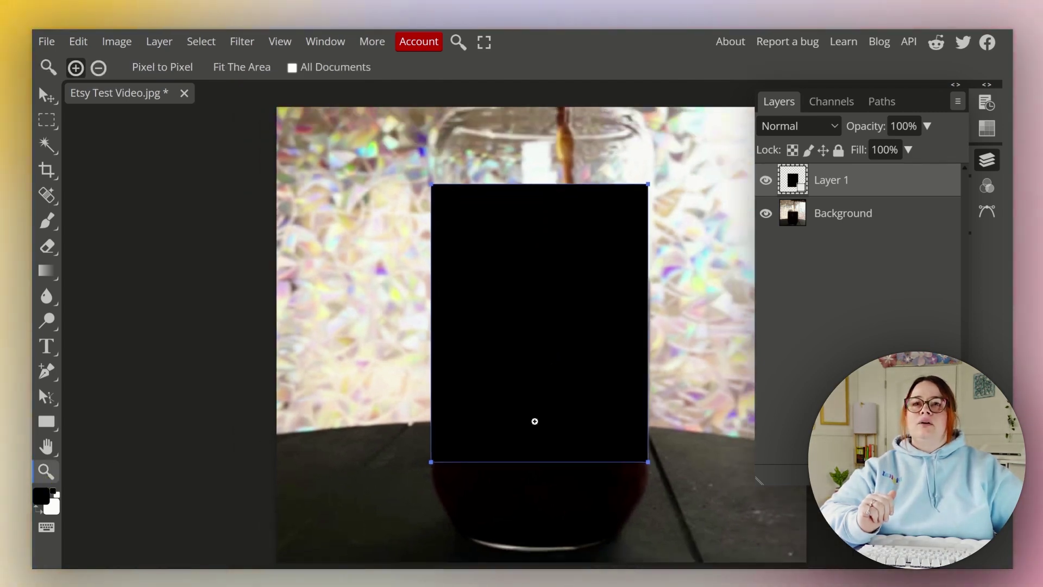
left_click(534, 421, "alt")
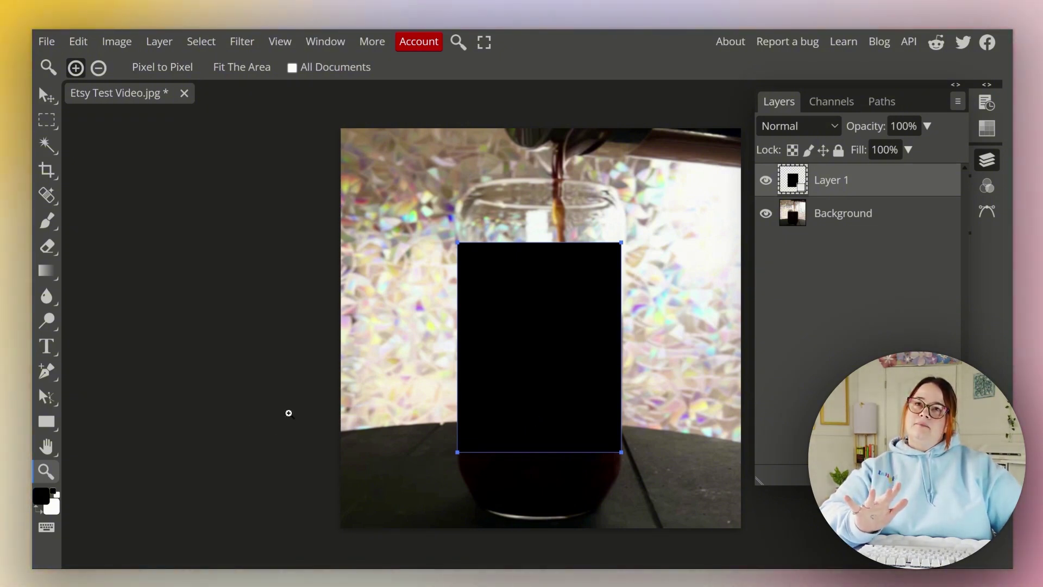
left_click(46, 395)
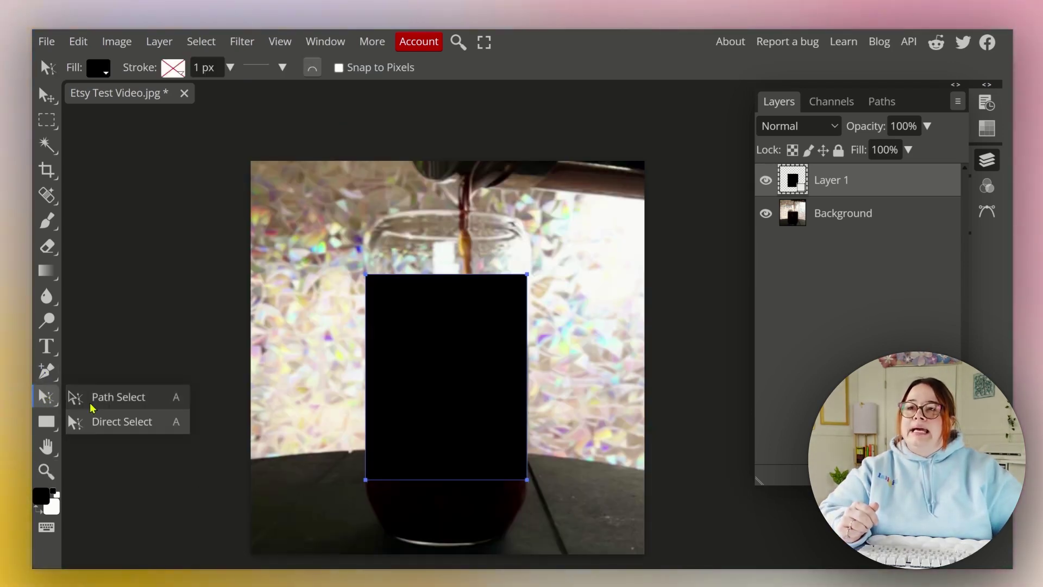
left_click(118, 425)
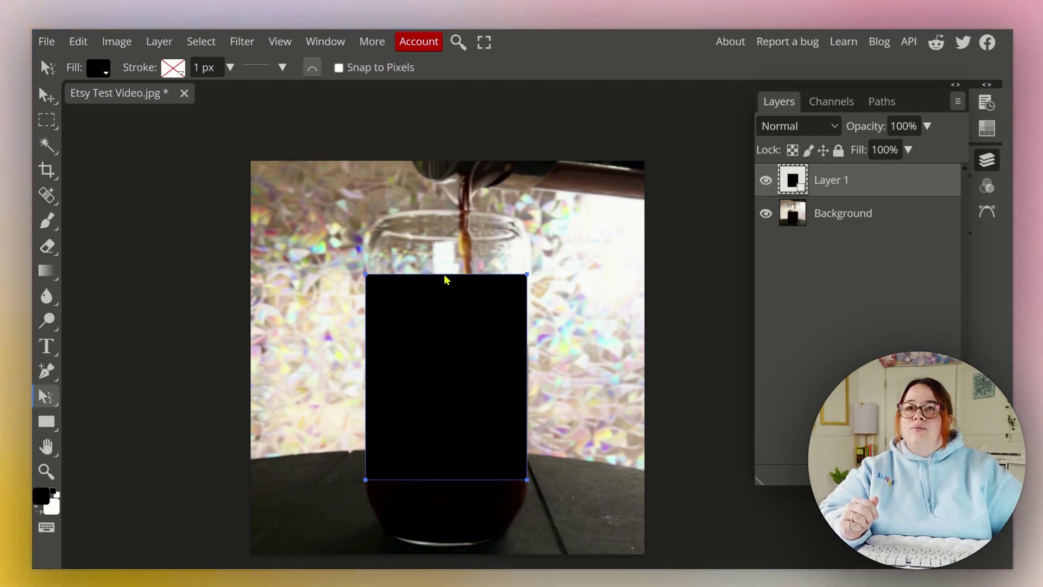
mouse_move(443, 275)
left_mouse_down()
mouse_move(445, 307)
mouse_move(449, 285)
left_mouse_up()
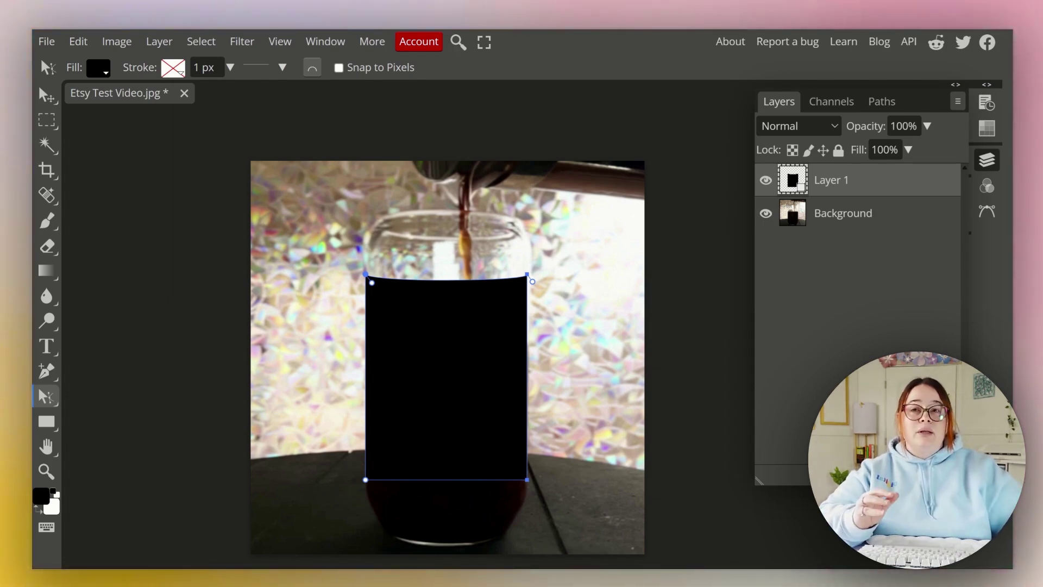
left_click(442, 481)
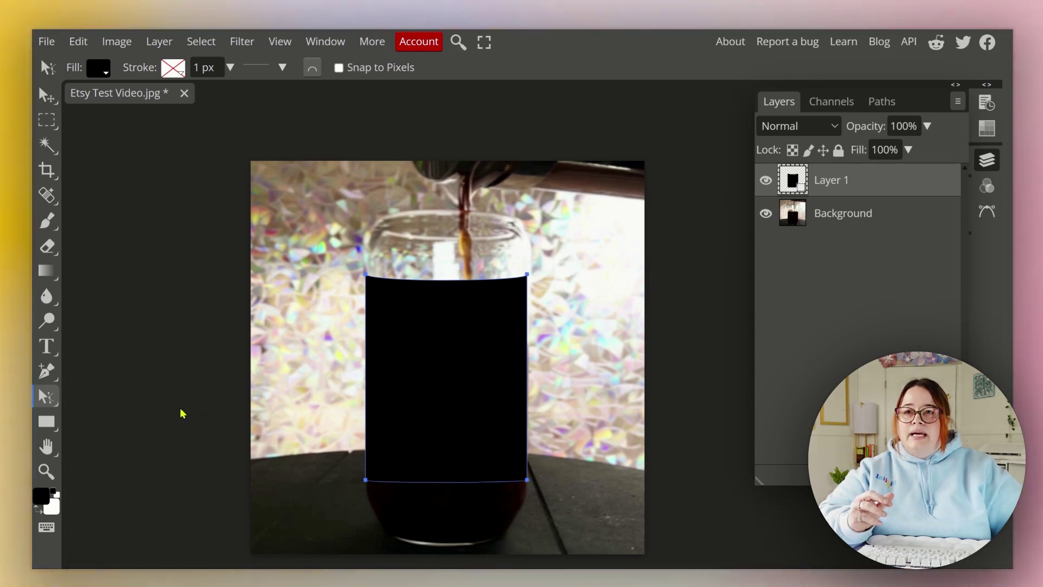
left_click(47, 97)
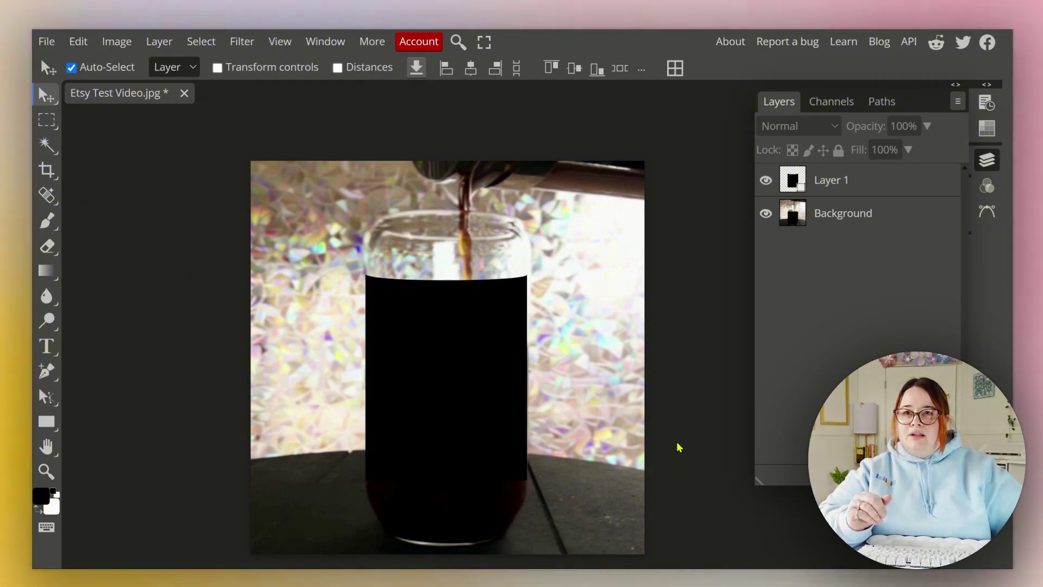
Step: Delete the Background layer, leaving Layer 1's black glass shape on a transparent canvas
left_click(472, 383)
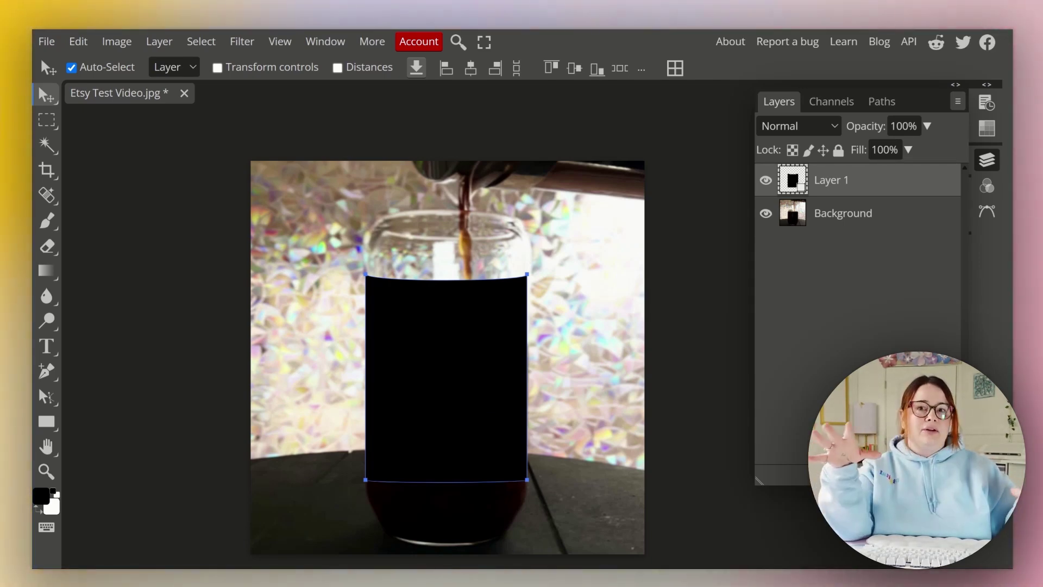
left_click(830, 227)
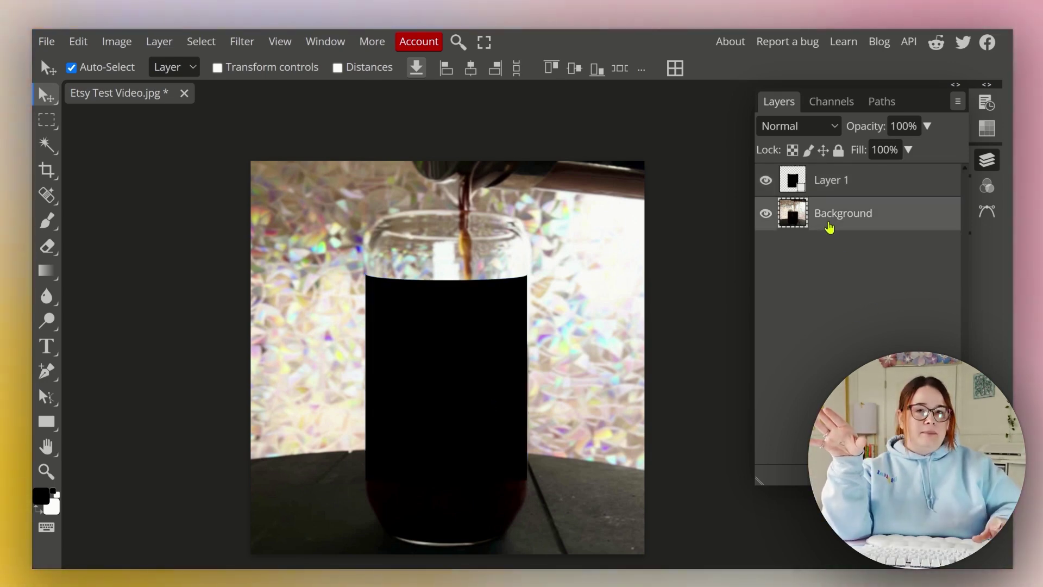
key("Delete")
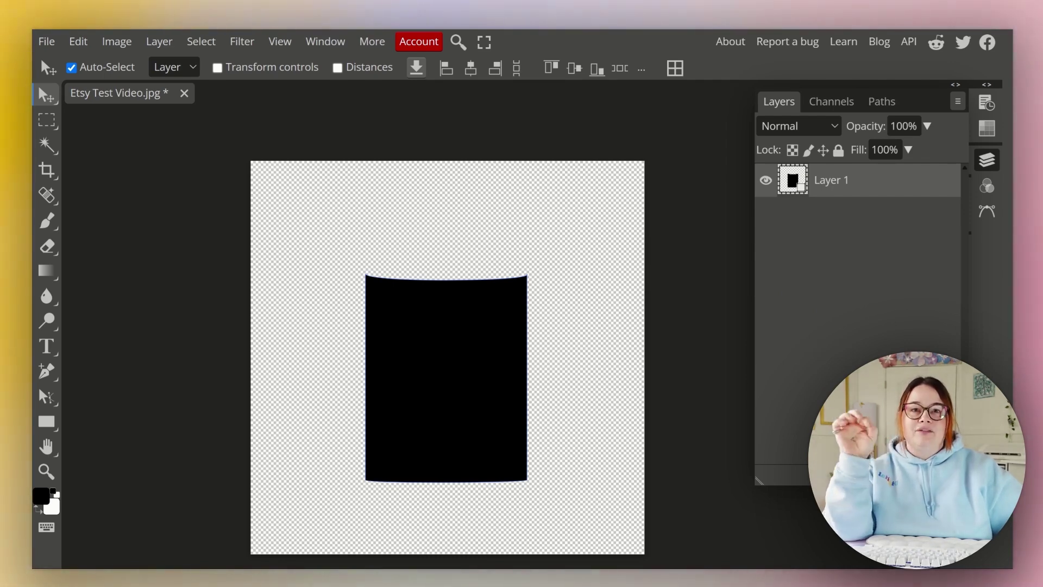
left_click(704, 351)
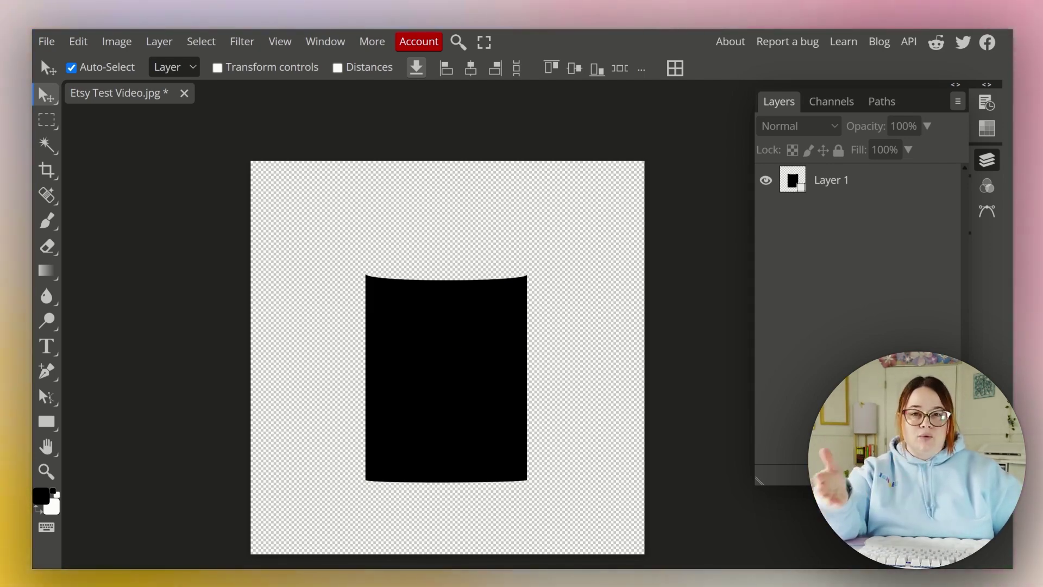
Step: Place the pink-and-gold image, move it above Layer 1, and clip it to the glass shape
left_click(56, 44)
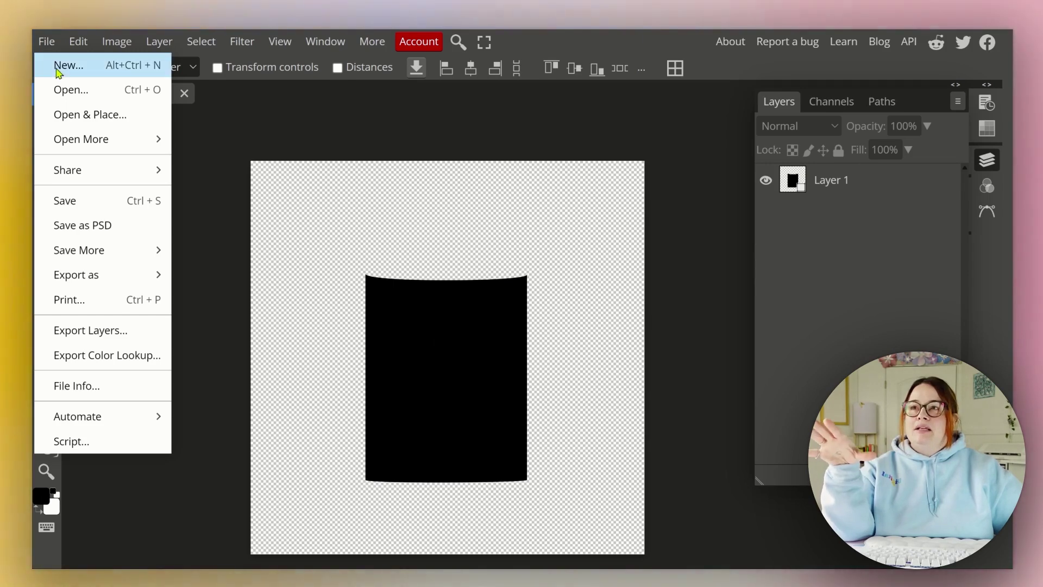
left_click(71, 115)
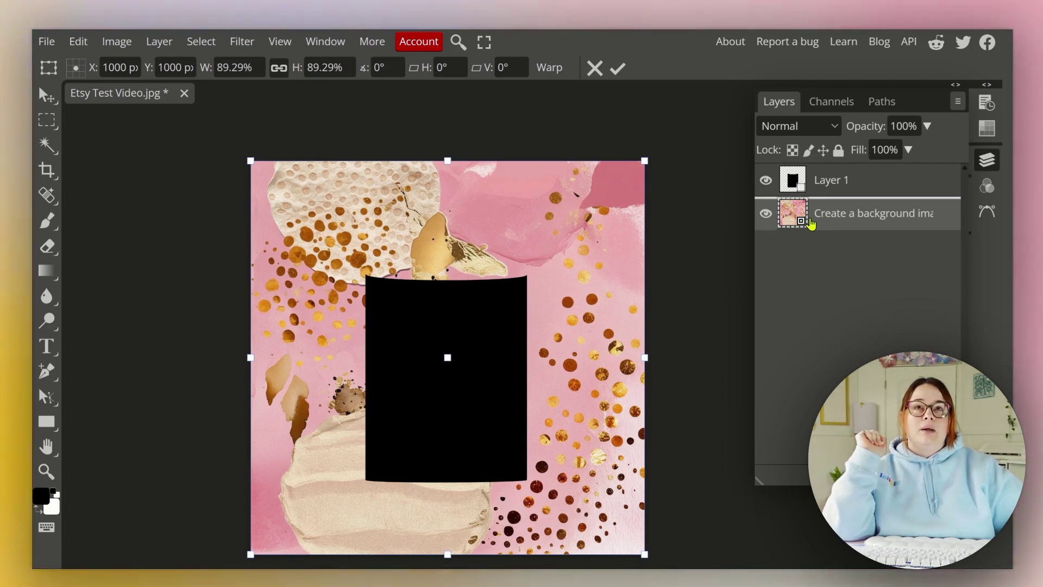
left_click_drag(810, 225, 816, 180)
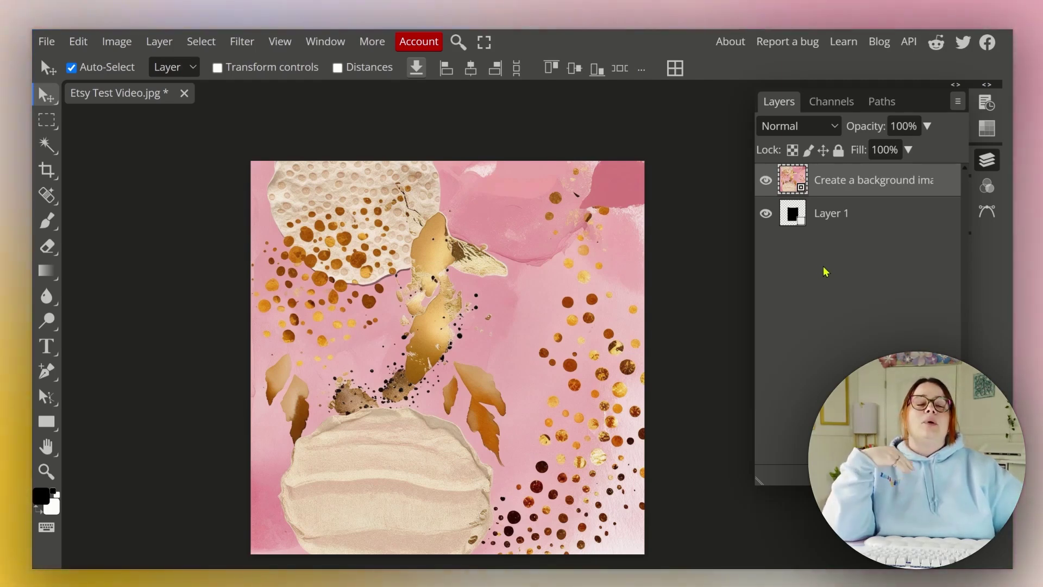
right_click(831, 187)
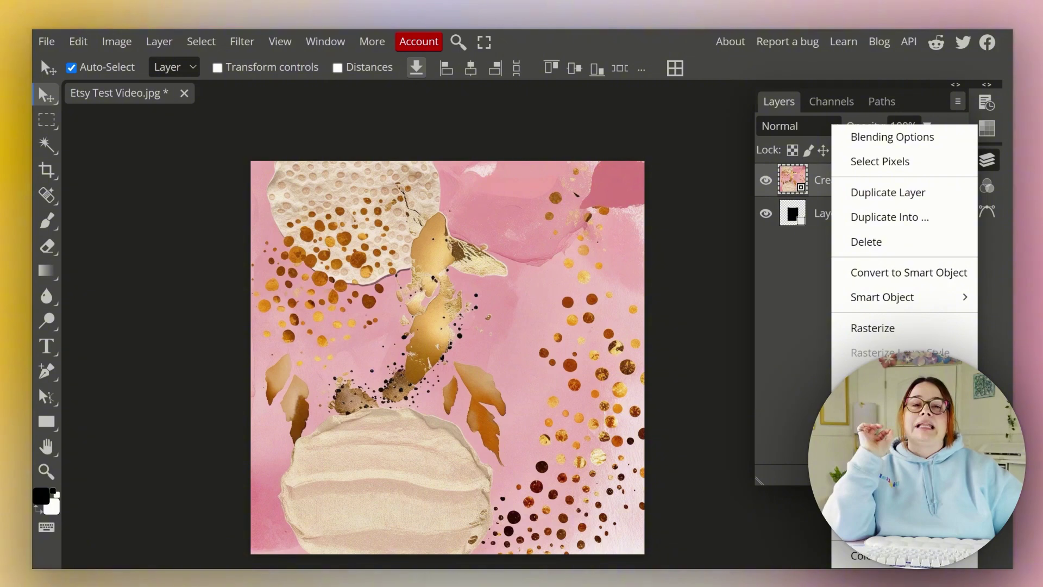
key("ctrl+alt+g")
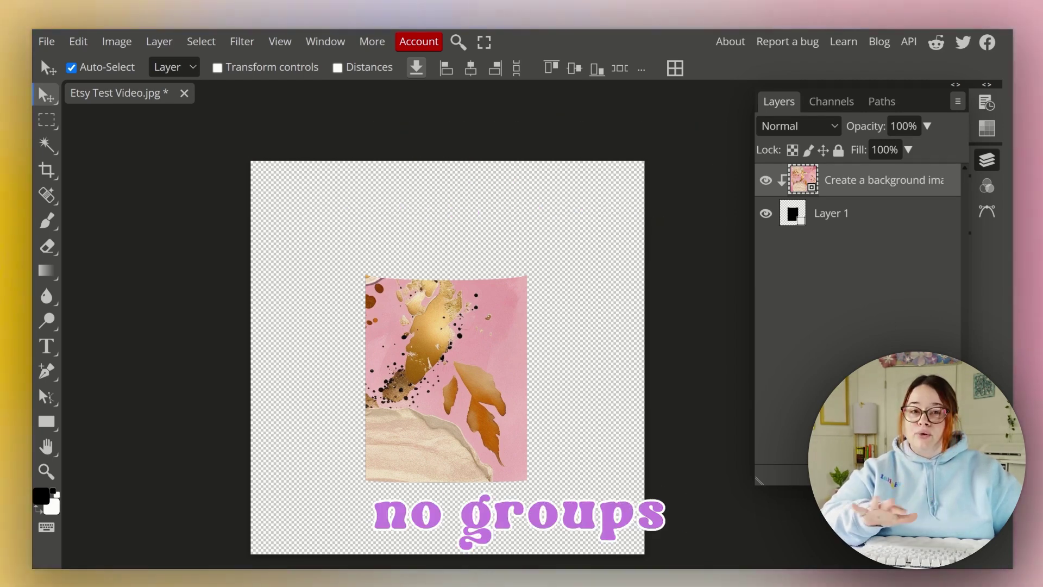
left_click(46, 41)
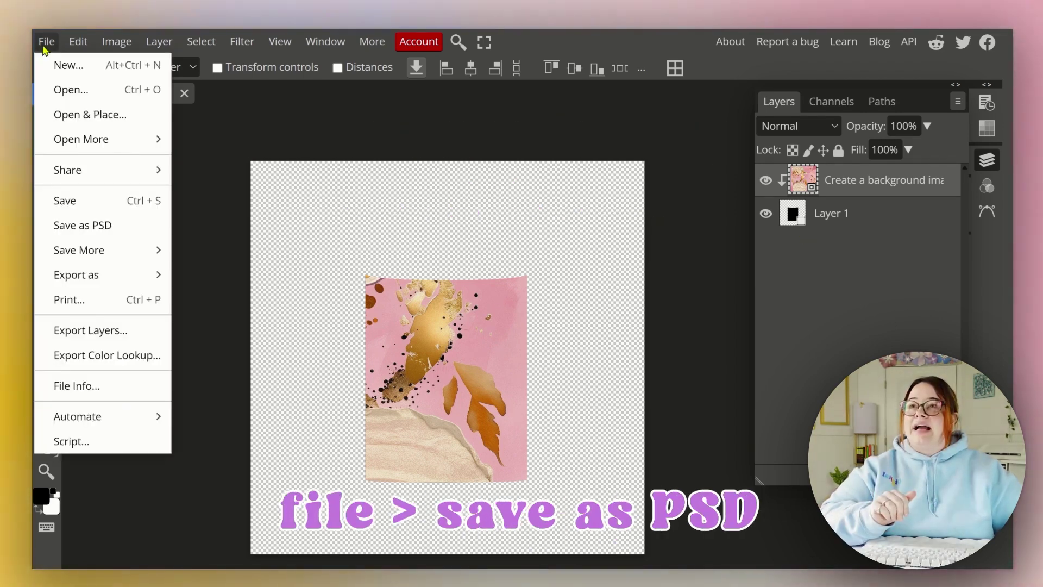
Step: Save the glass design as a PSD file
left_click(70, 236)
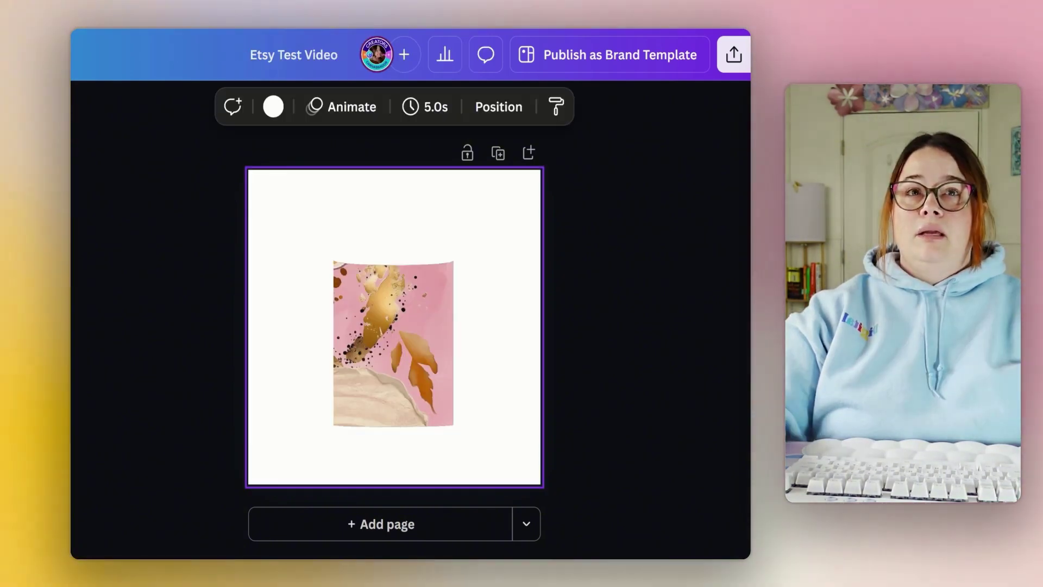
double_click(366, 357)
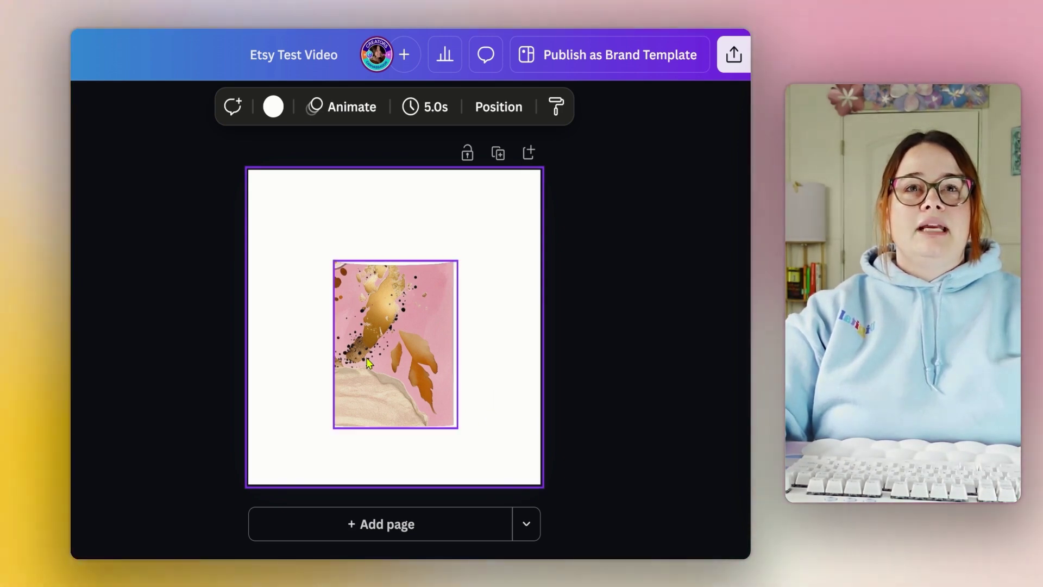
key("Delete")
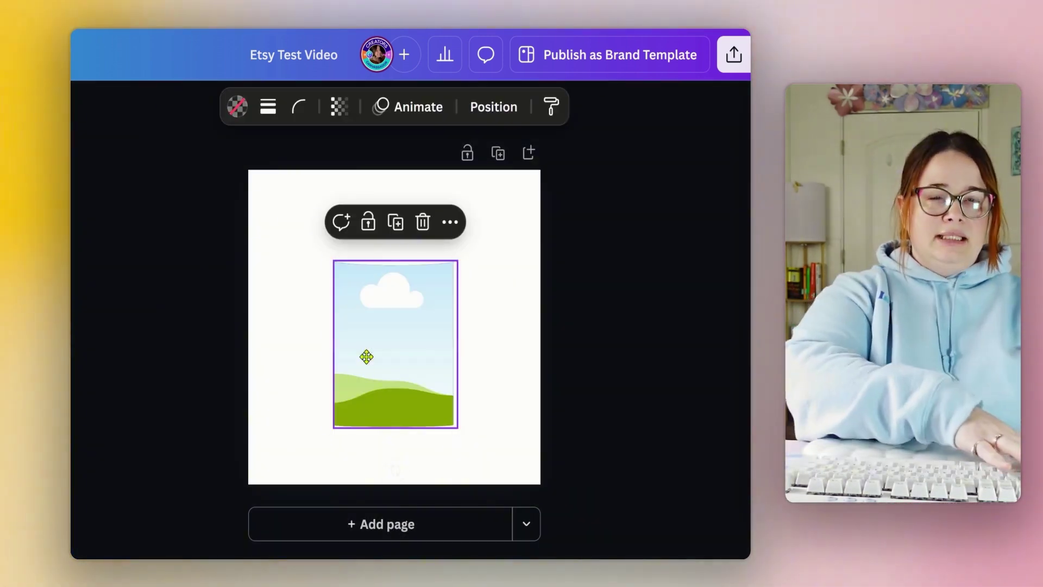
left_click(493, 196)
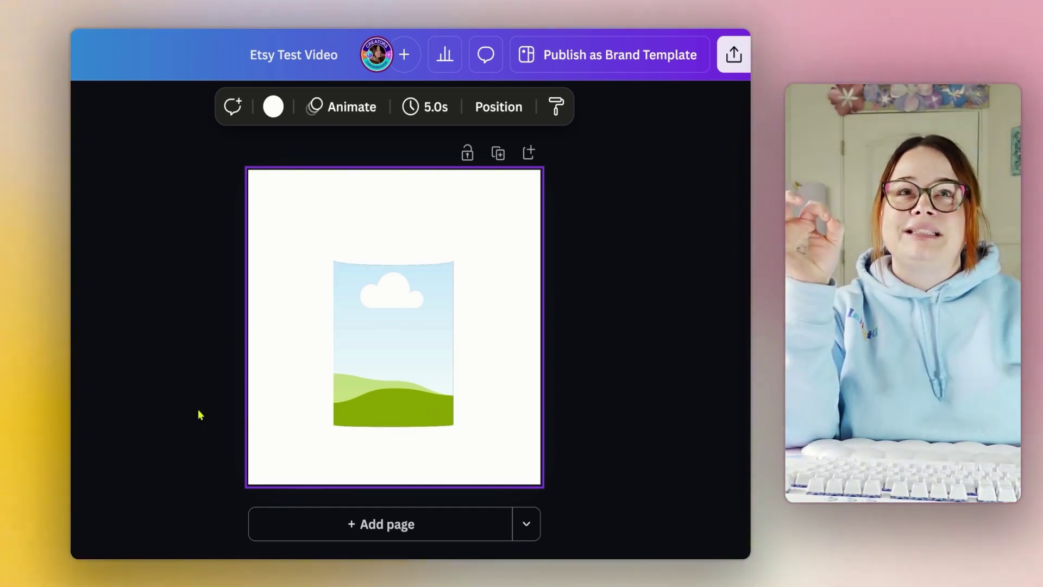
left_click(425, 403)
left_click_drag(425, 403, 358, 349)
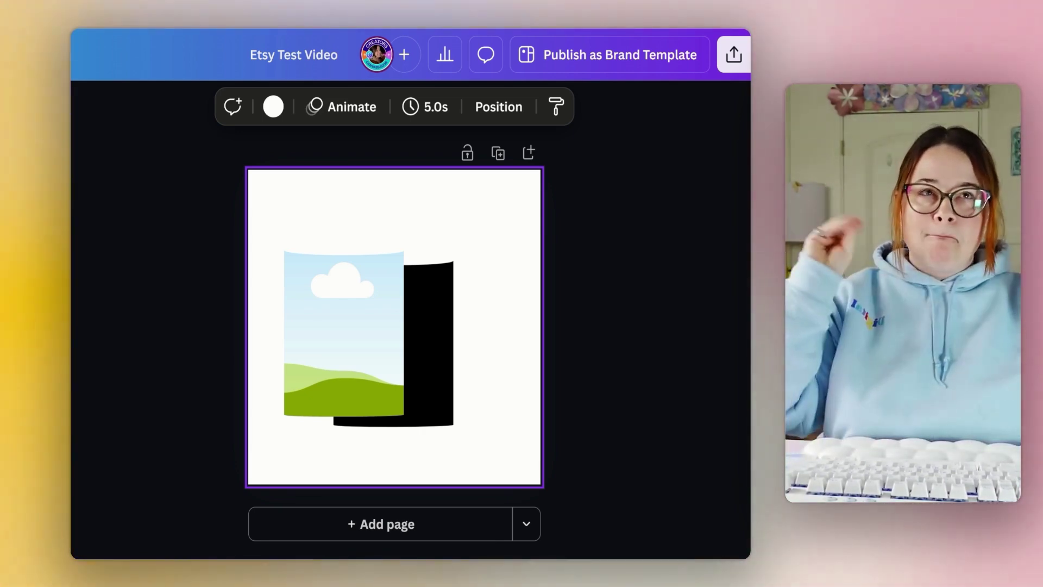
left_click_drag(344, 334, 369, 345)
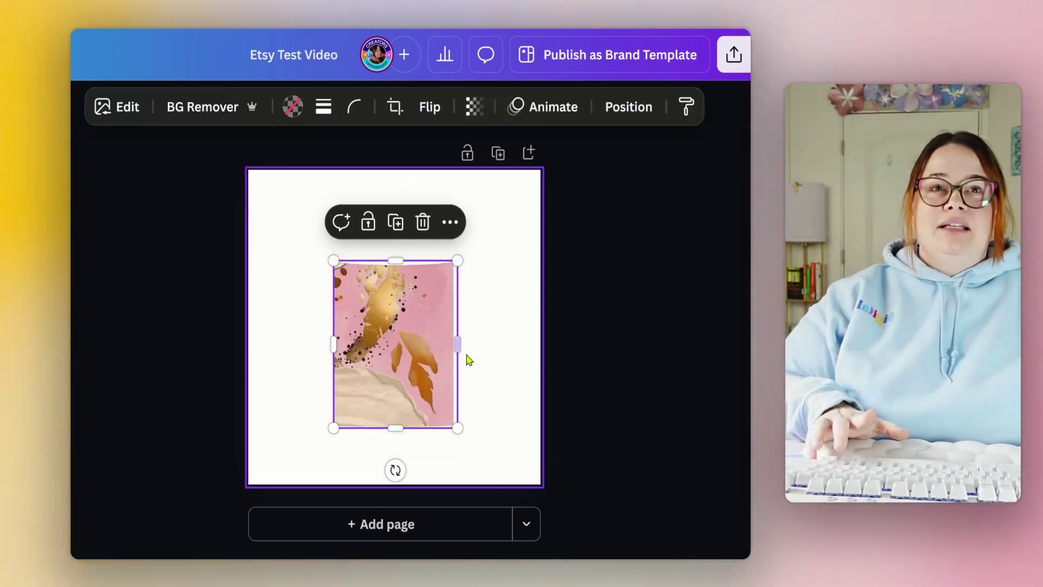
left_click(494, 408)
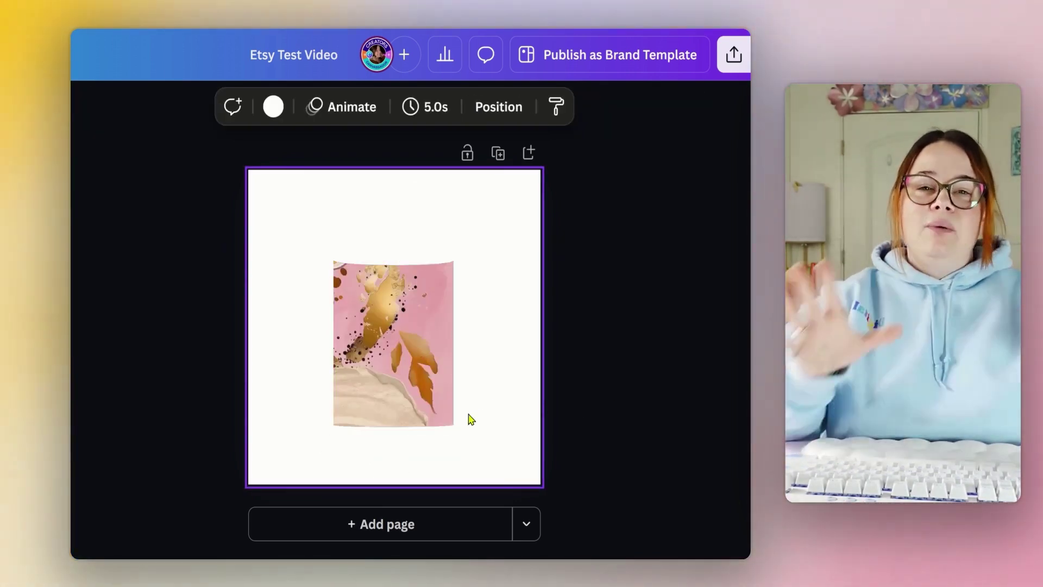
left_click(422, 372)
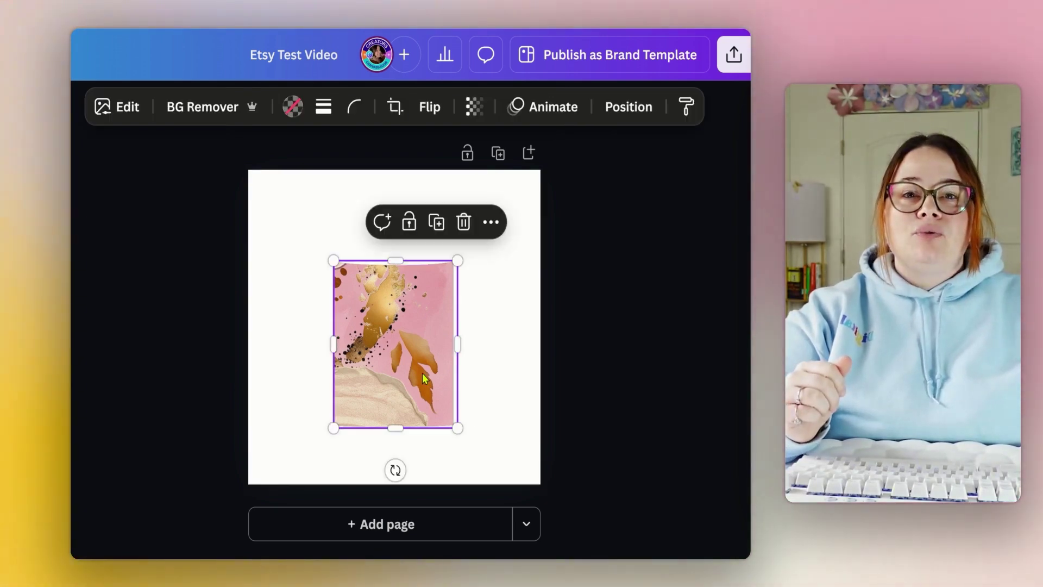
double_click(422, 373)
key("Delete")
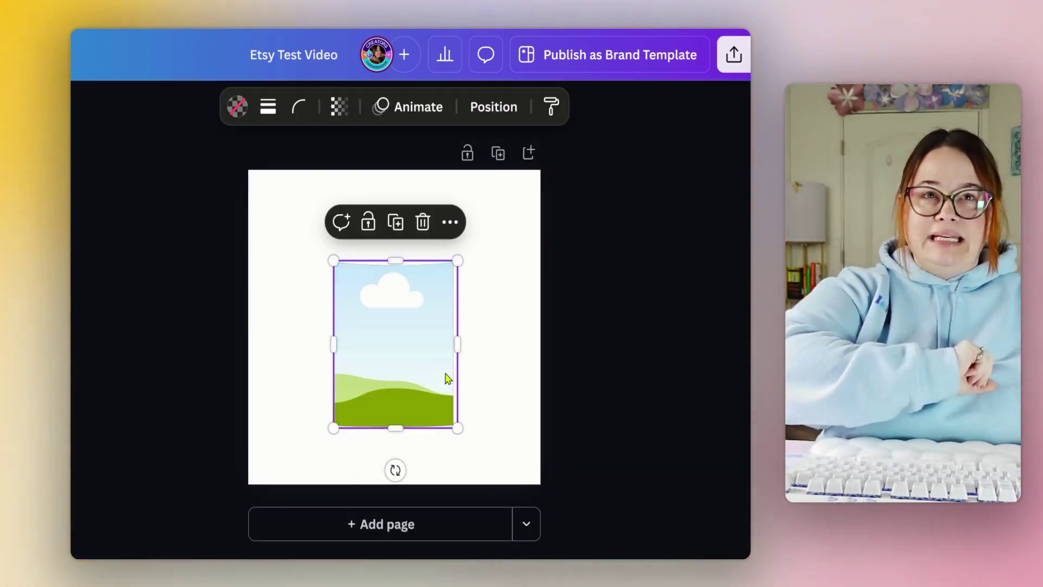
key("ctrl+z")
left_click(492, 383)
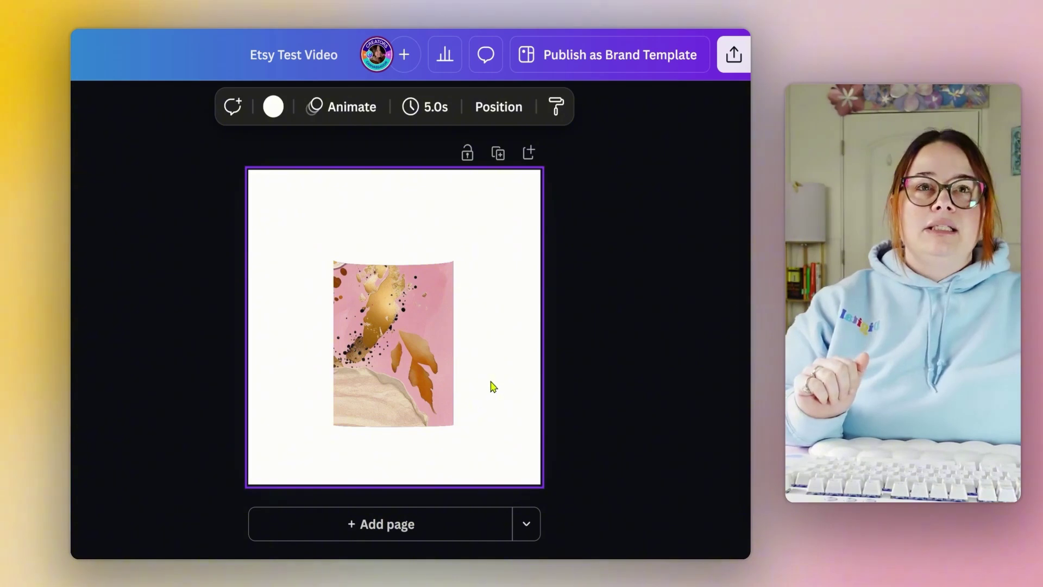
left_click(408, 334)
Step: Detach the pink-and-gold image from the glass frame and delete it
right_click(408, 331)
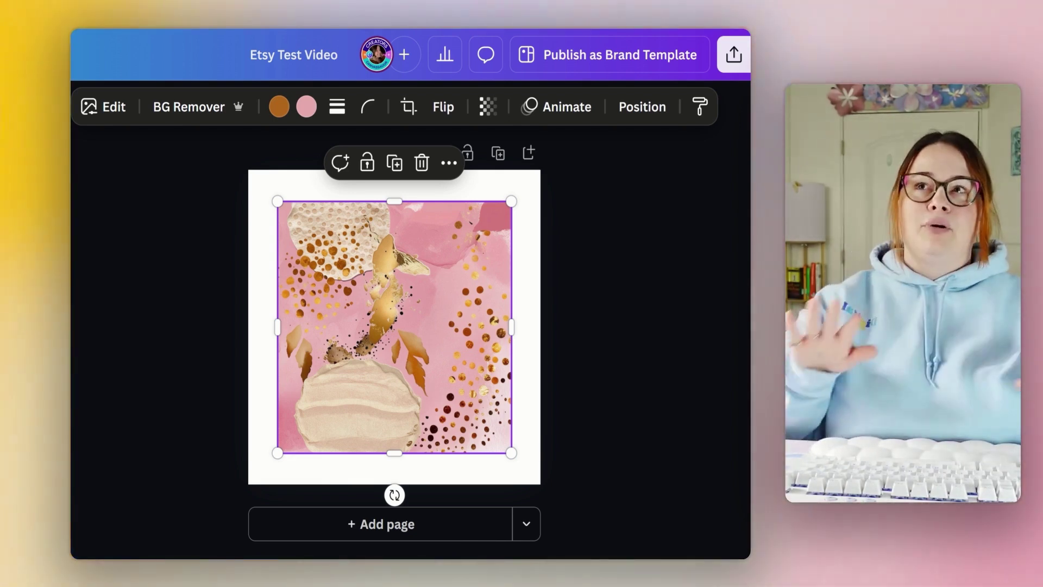
left_click_drag(418, 332, 417, 325)
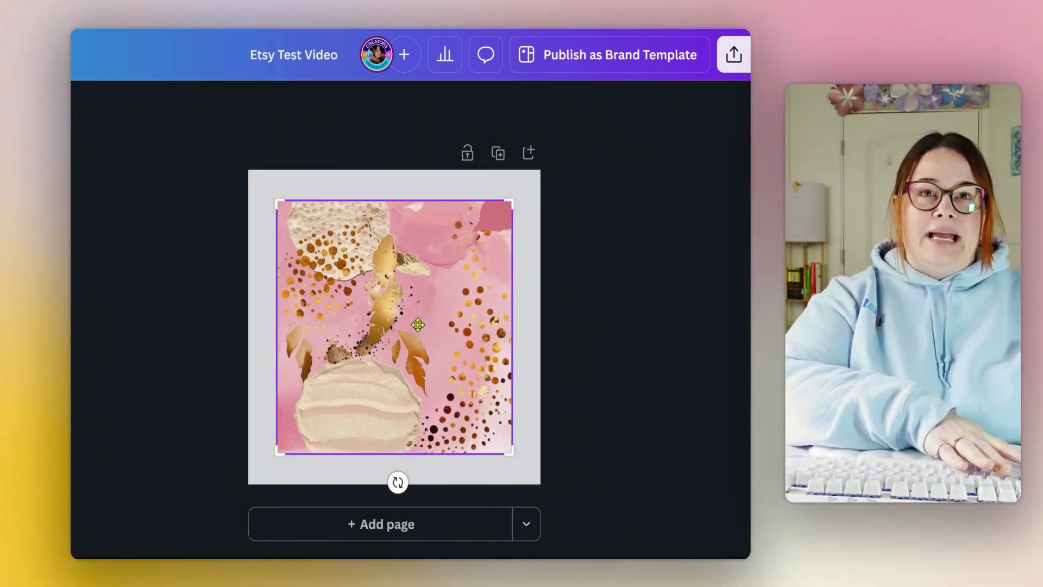
key("Delete")
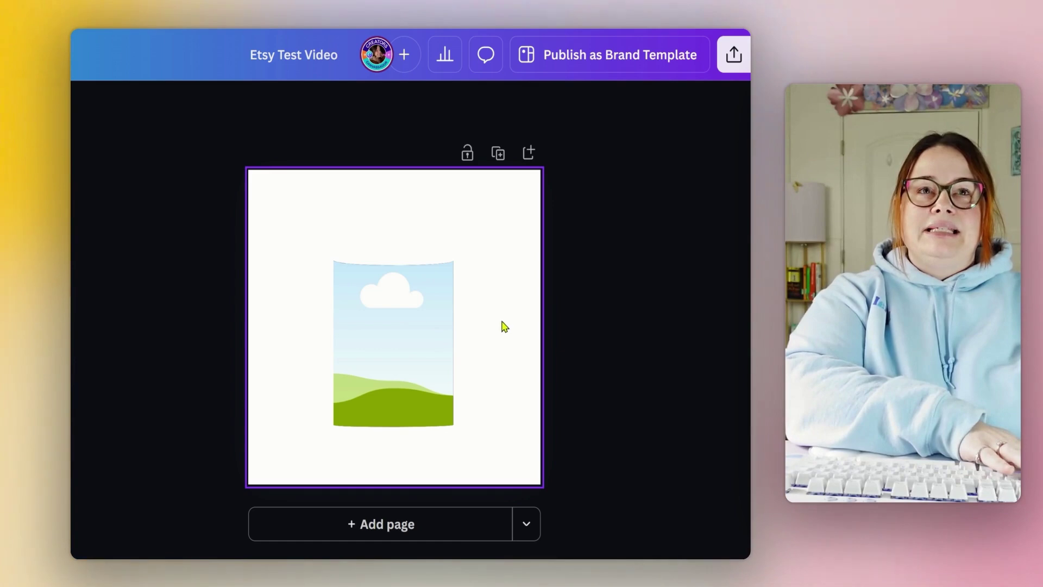
Step: Move the frame aside, delete the black shape behind it, and recentre the empty glass frame
left_click(516, 221)
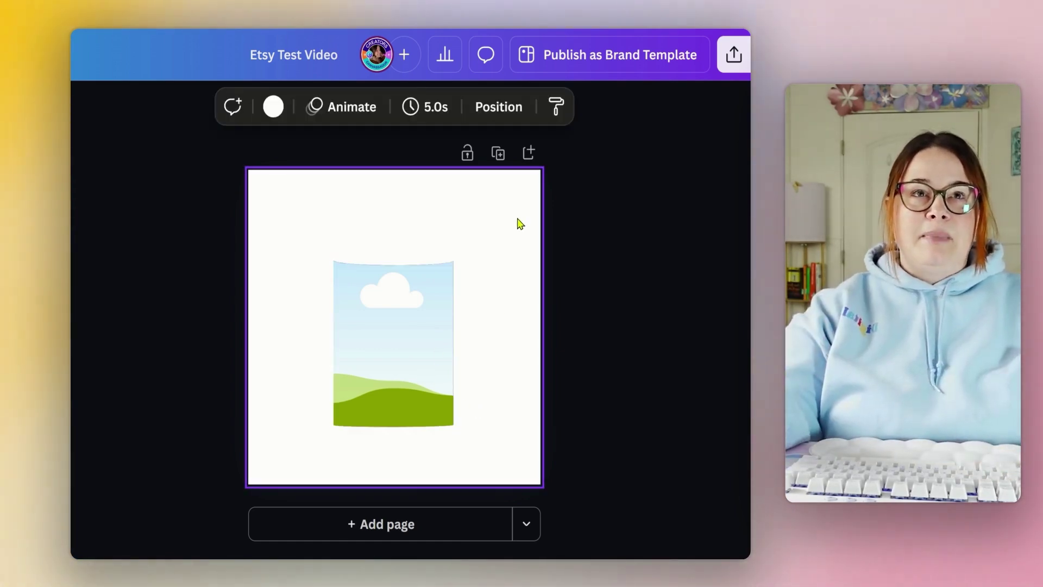
left_click(410, 317)
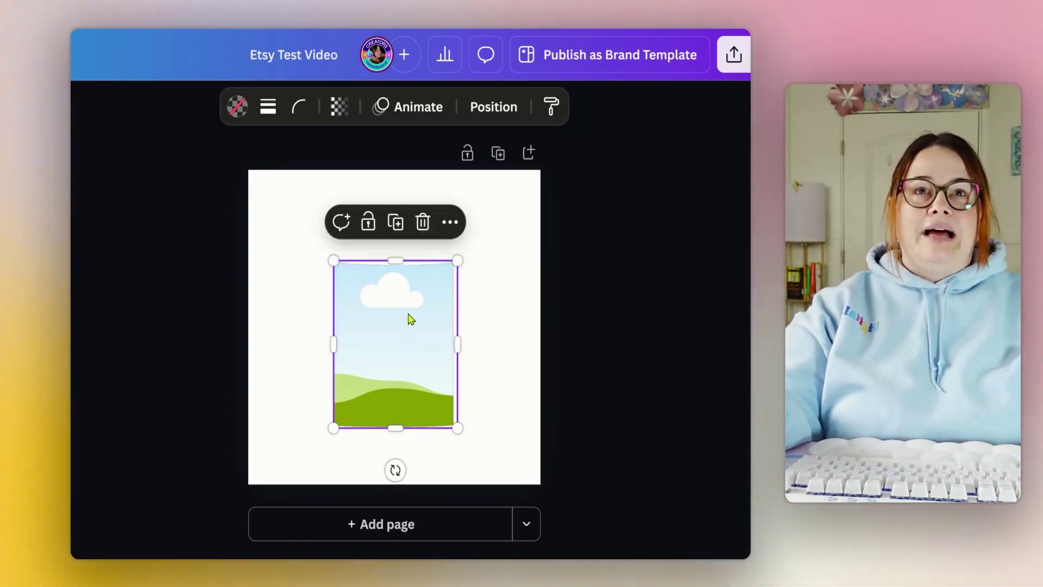
left_click_drag(409, 316, 342, 315)
left_click(435, 303)
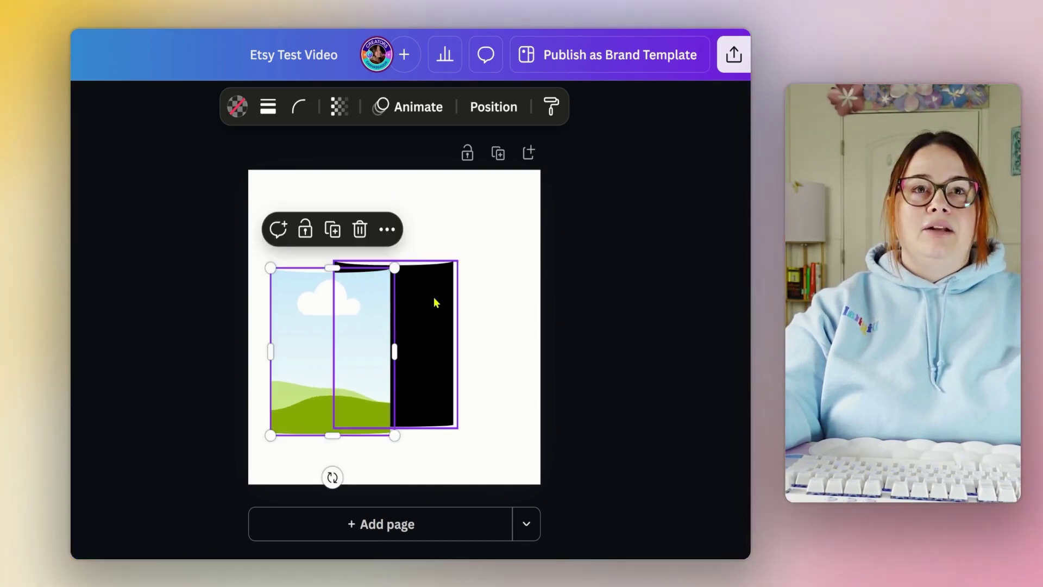
left_click_drag(435, 302, 476, 295)
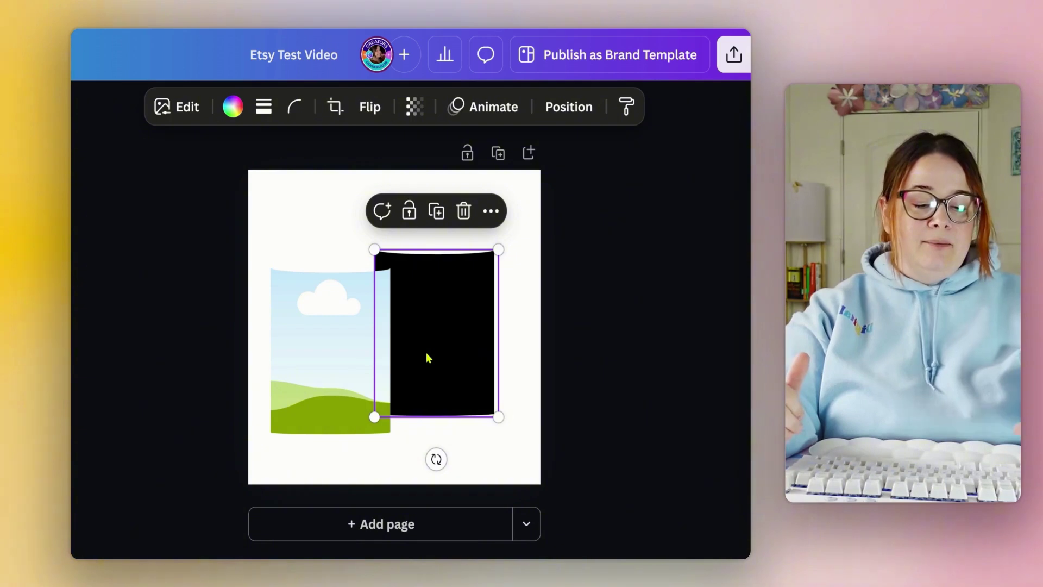
key("Delete")
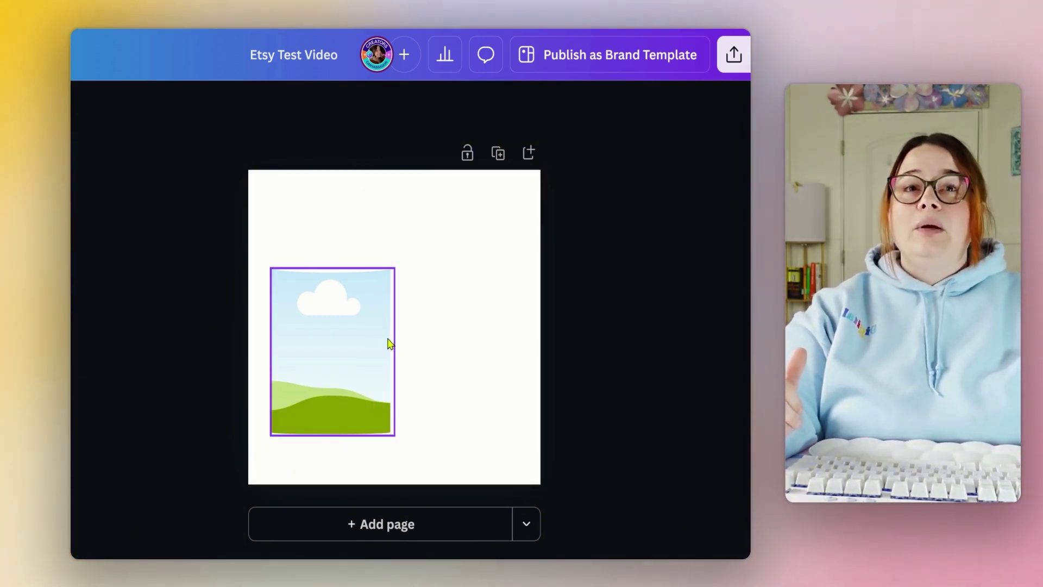
left_click_drag(358, 339, 427, 323)
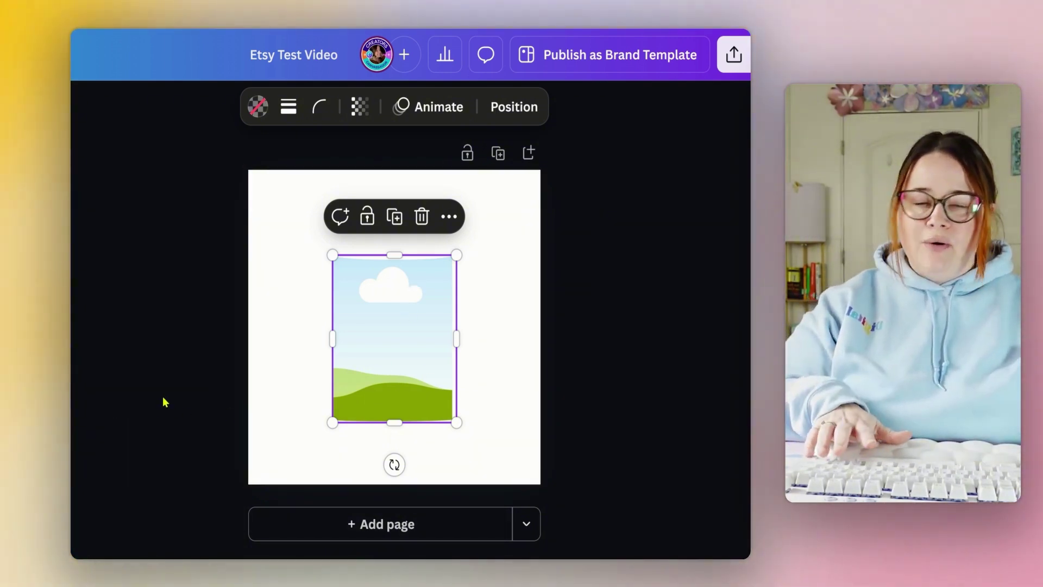
Step: Restore the pink image, preview the iced-coffee video, and add a blank 5.0s Page 2
key("ctrl+v")
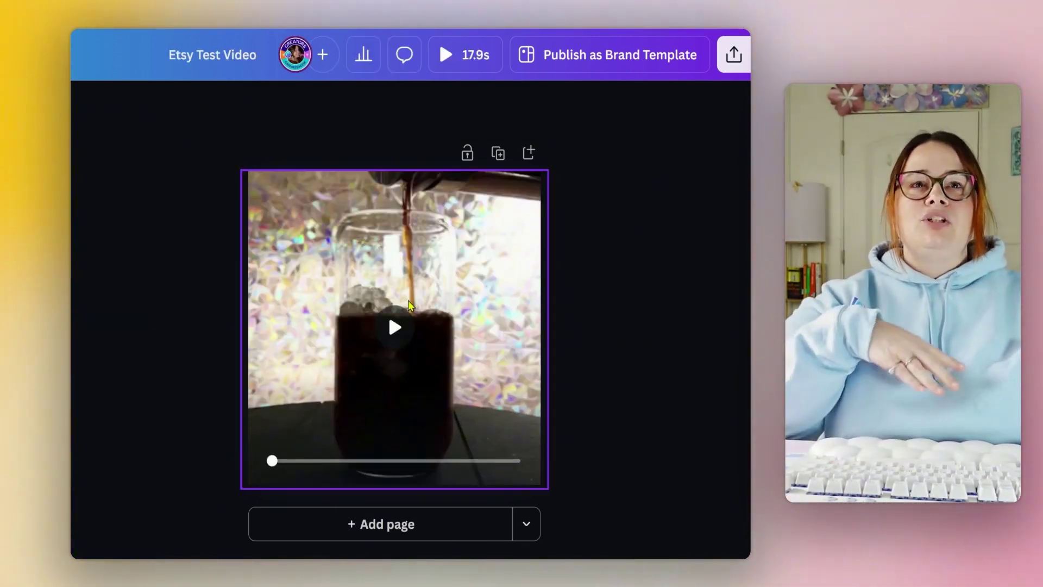
left_click(395, 327)
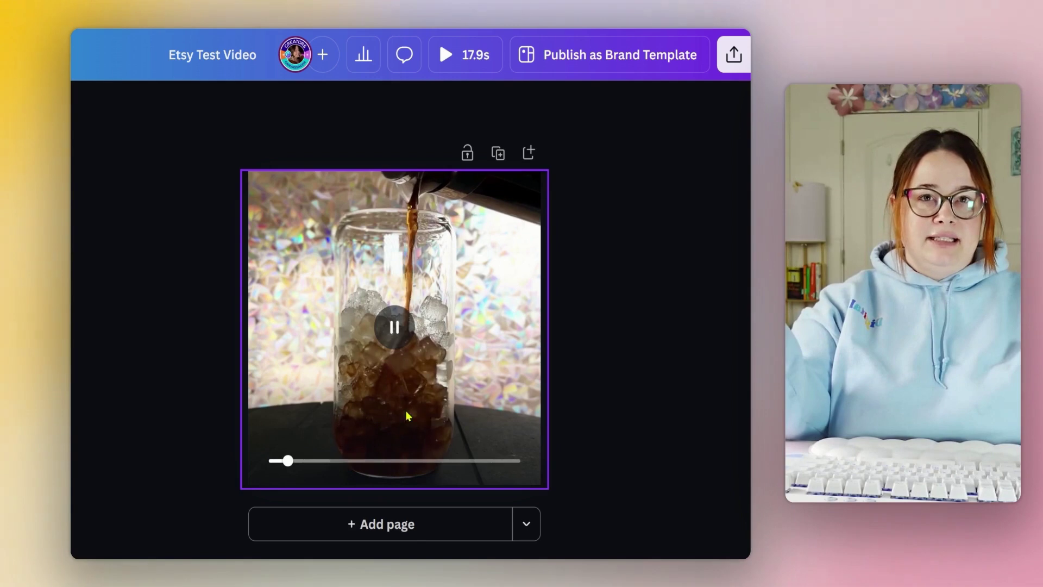
left_click(392, 329)
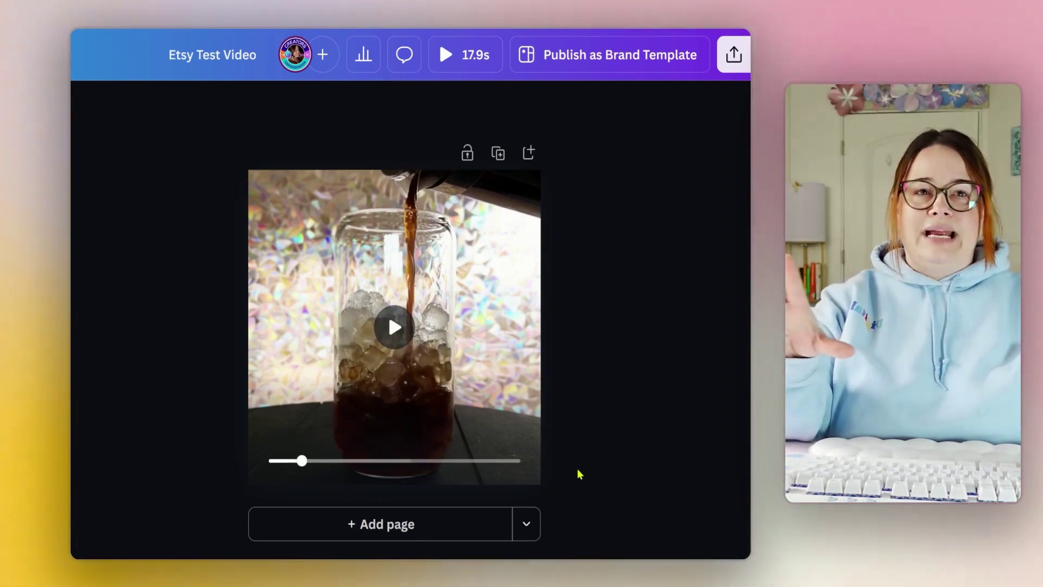
left_click(433, 525)
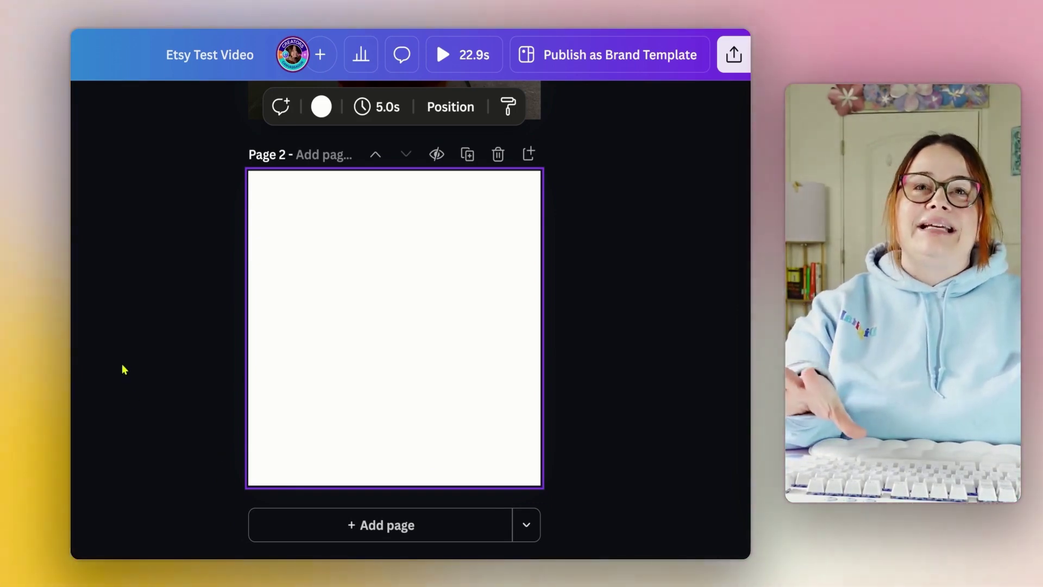
Step: Paste the copied glass-shaped frame onto Page 2
scroll(147, 333, "up", 6)
scroll(120, 347, "down", 5)
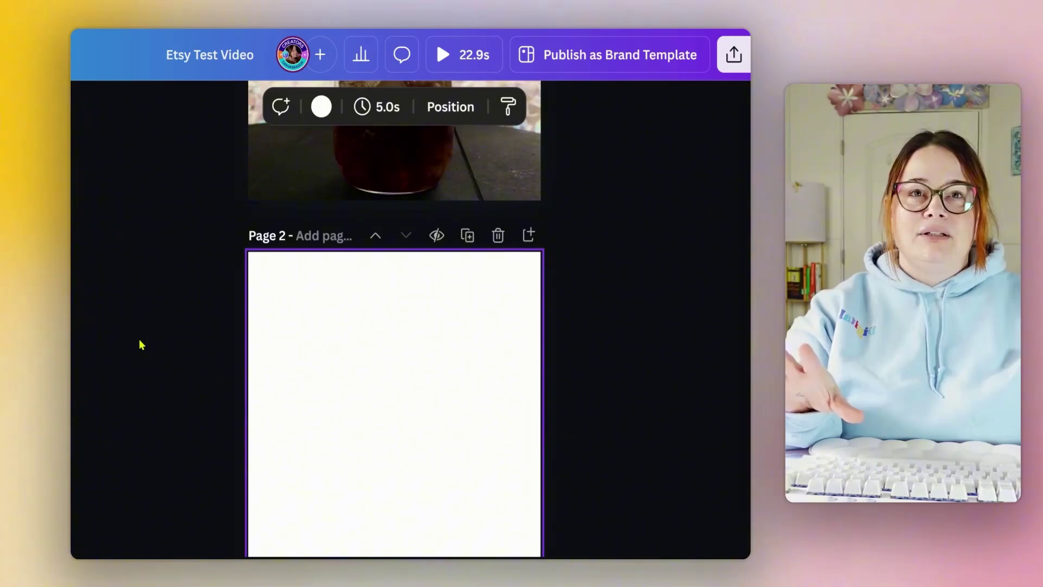
scroll(142, 344, "down", 3)
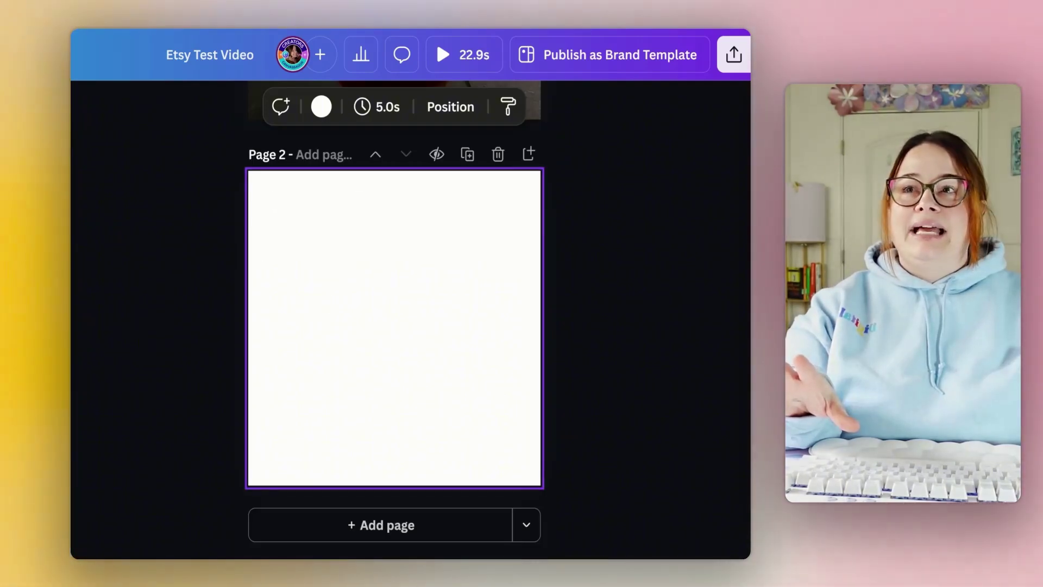
key("ctrl+v")
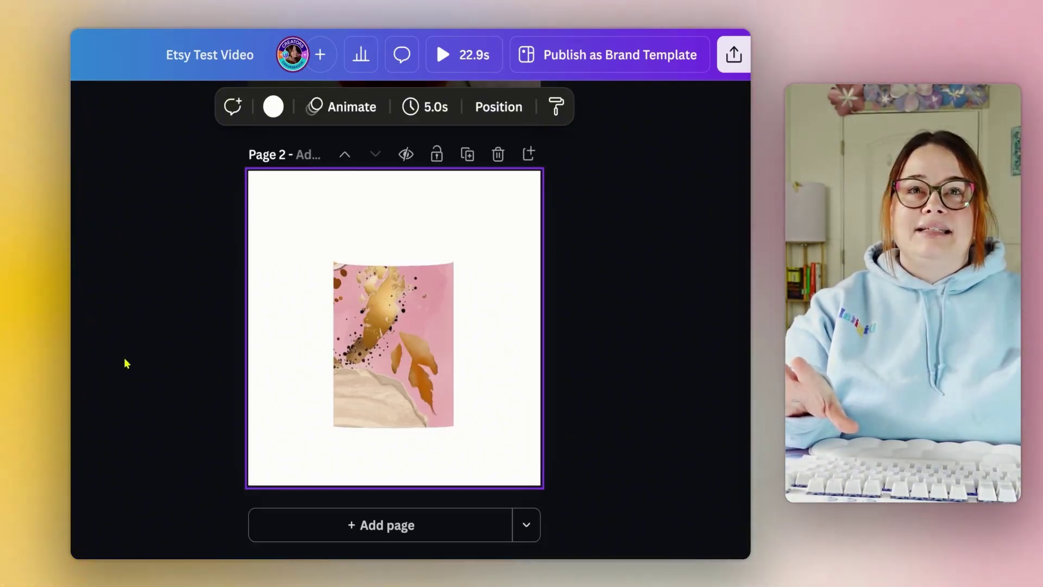
scroll(626, 407, "up", 10)
scroll(629, 408, "down", 10)
scroll(629, 408, "up", 3)
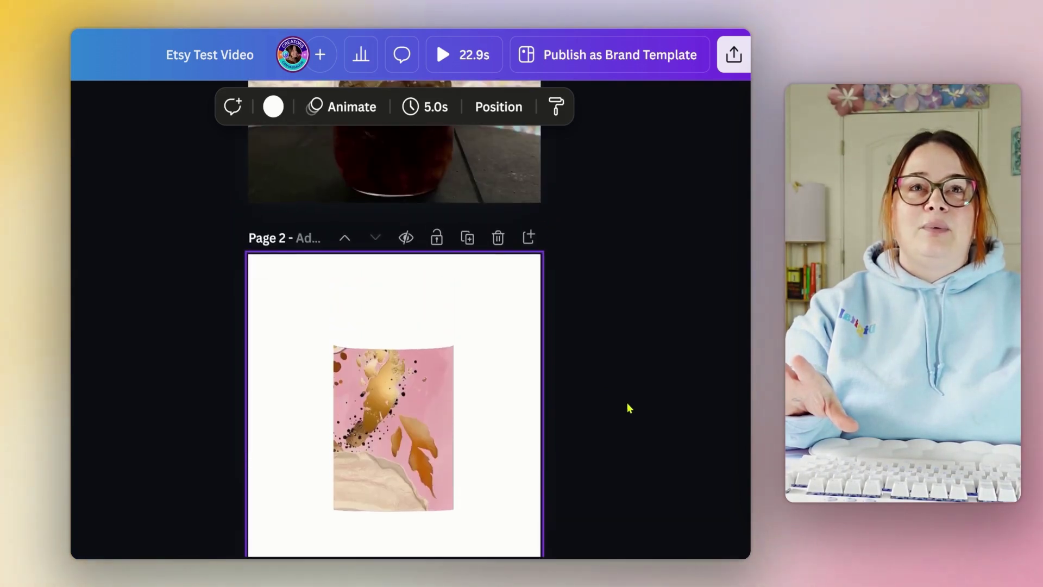
Step: Remove the frame's photo, pull out the cloud-and-hills placeholder, and delete the black frame
double_click(419, 416)
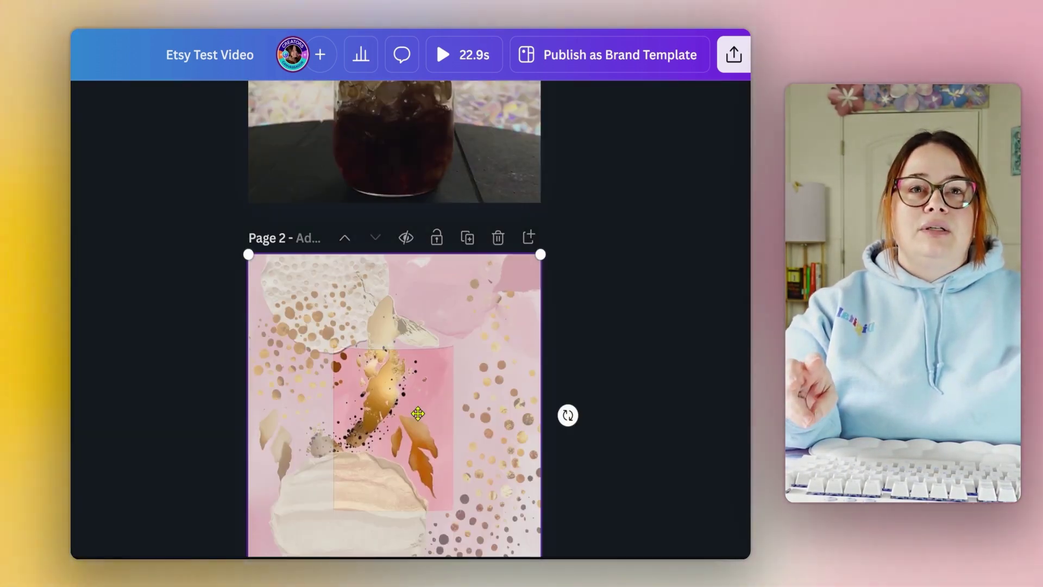
key("Delete")
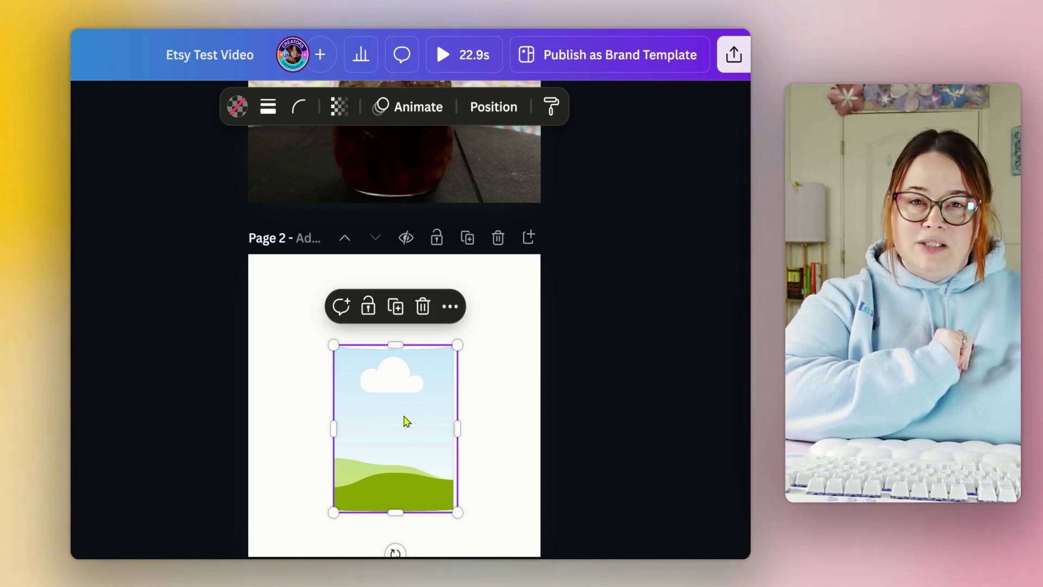
left_click_drag(397, 425, 344, 377)
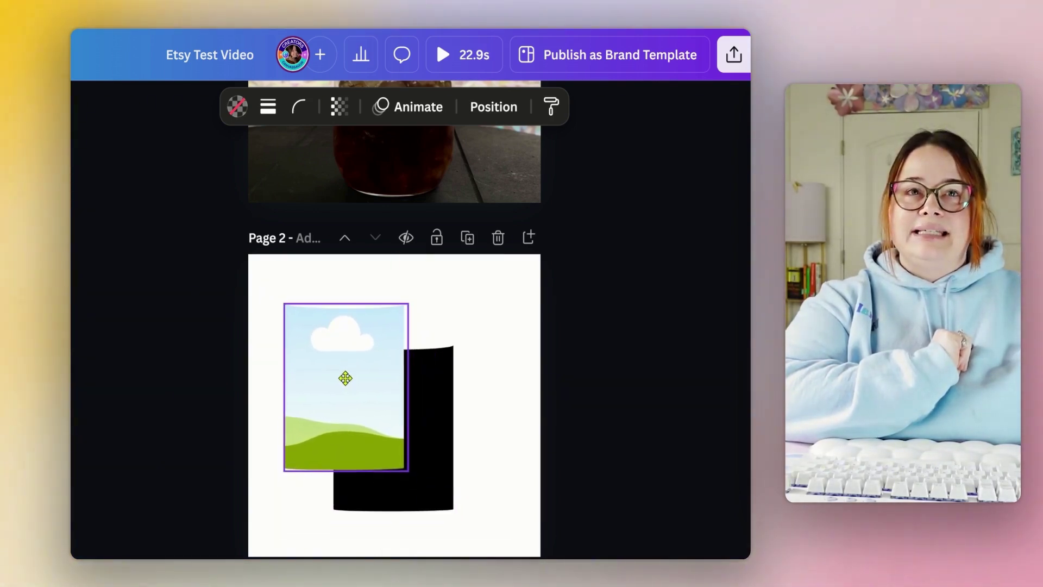
left_click(491, 442)
left_click(442, 466)
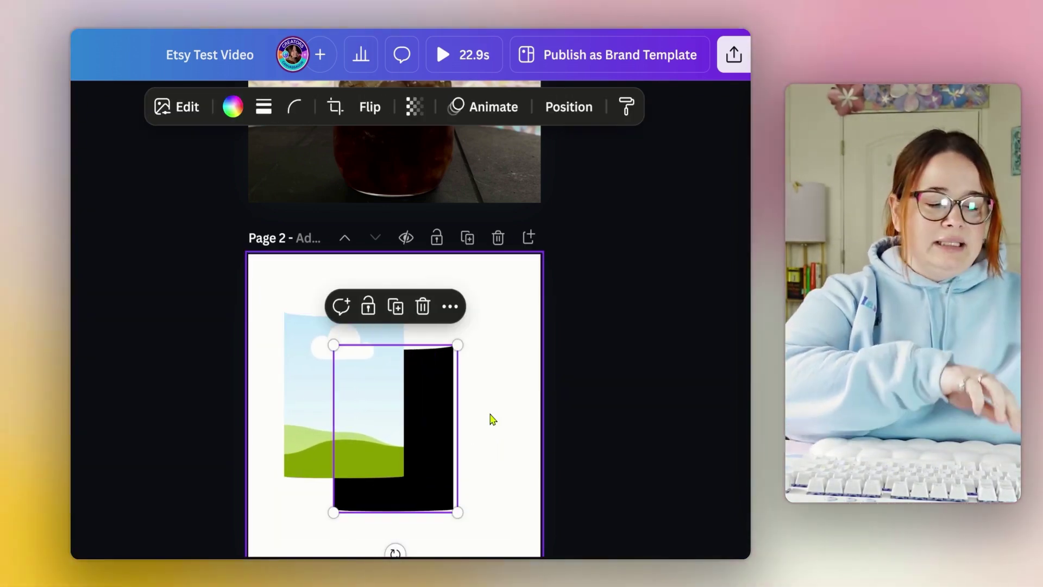
key("Delete")
scroll(361, 484, "up", 3)
Step: Drag the cloud-and-hills image onto Page 1 over the coffee glass
left_click(361, 483)
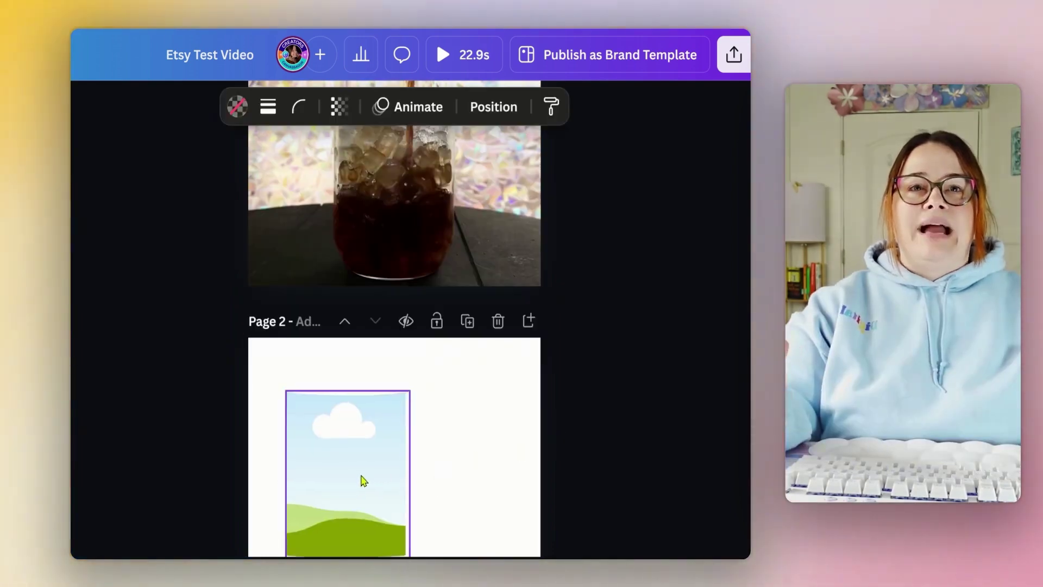
left_click_drag(361, 482, 402, 188)
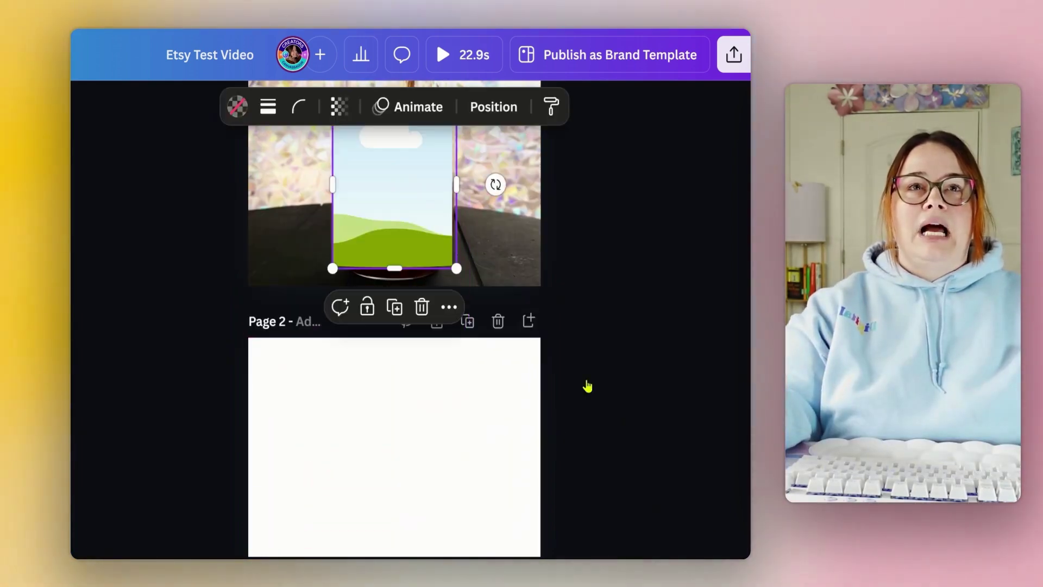
scroll(540, 400, "up", 3)
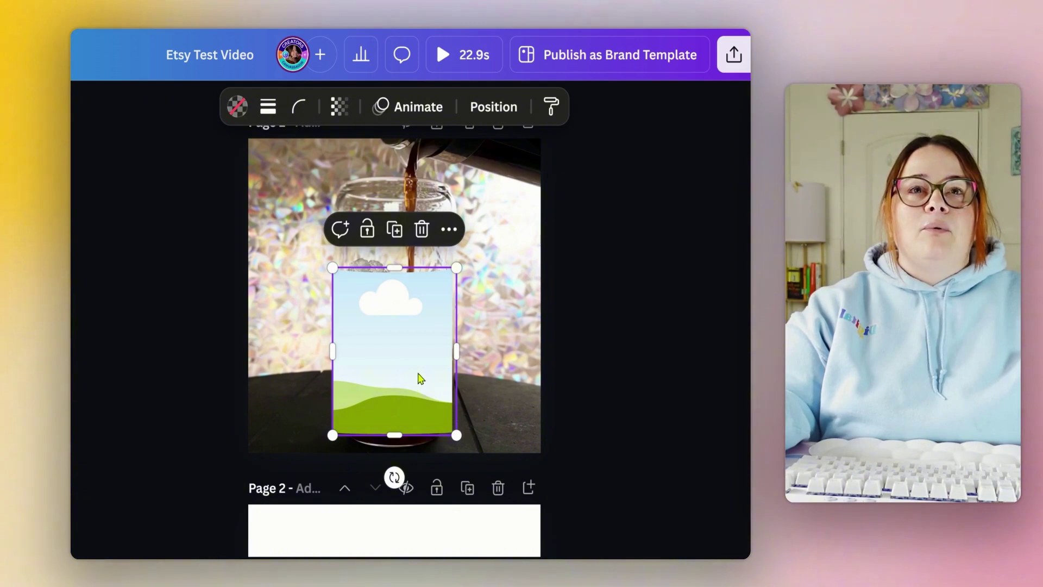
left_click_drag(419, 377, 421, 345)
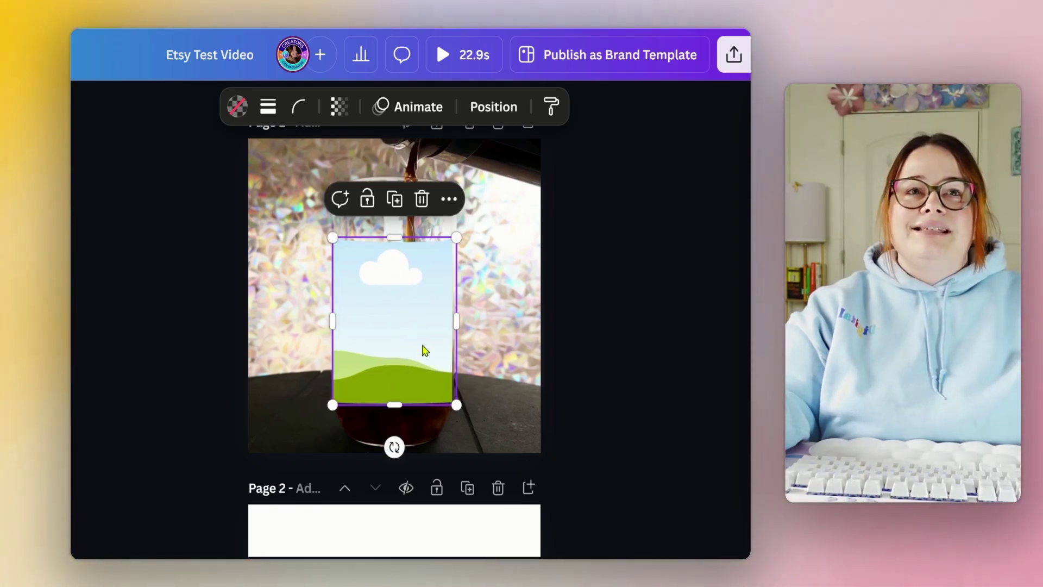
left_click(691, 414)
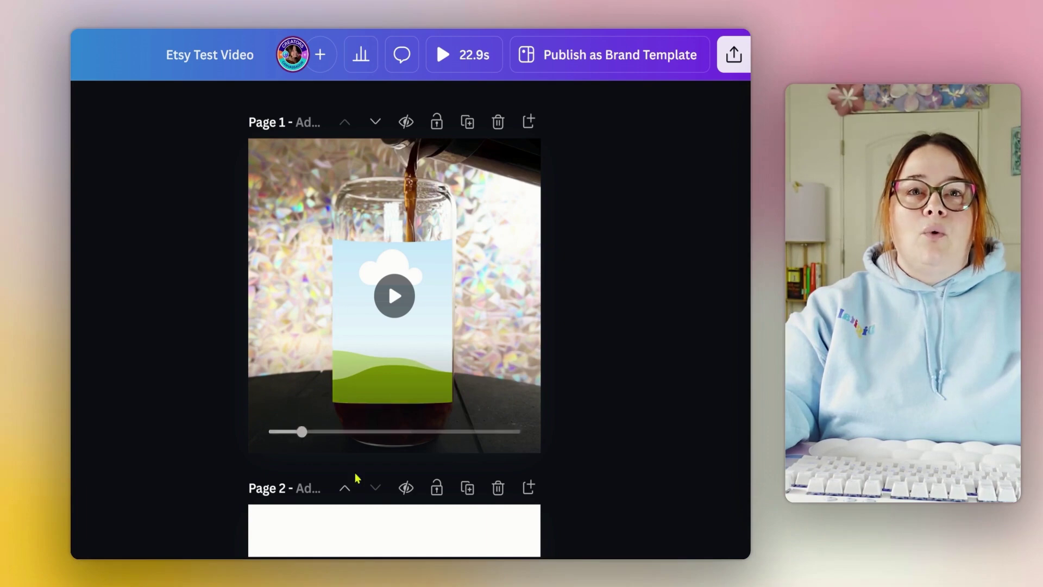
Step: Zoom in on the glass, widen the graphic slightly, and nudge it into place
key("ctrl+plus")
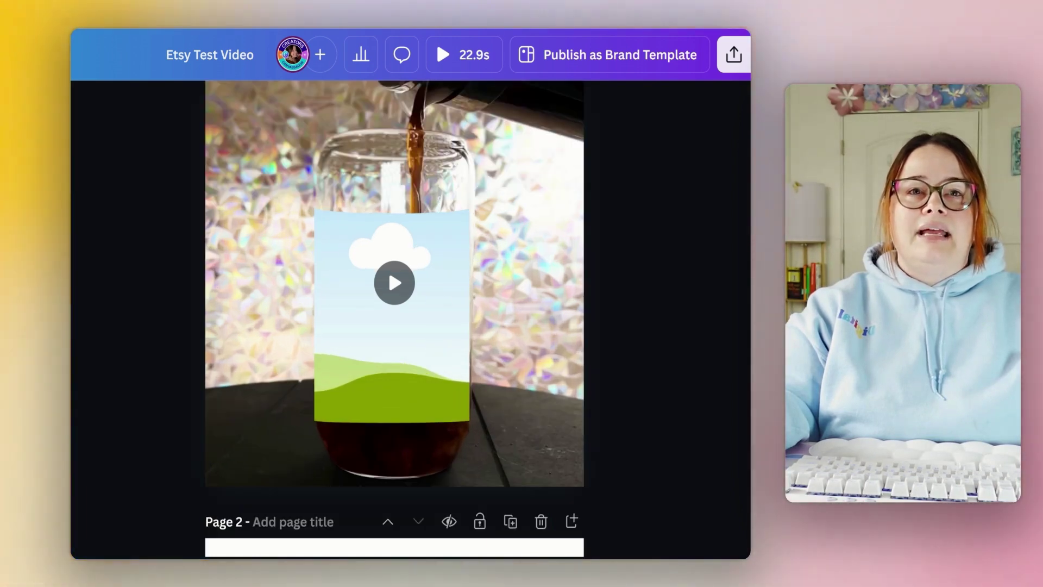
key("ctrl+plus")
key("ctrl+plus")
key("ctrl+plus")
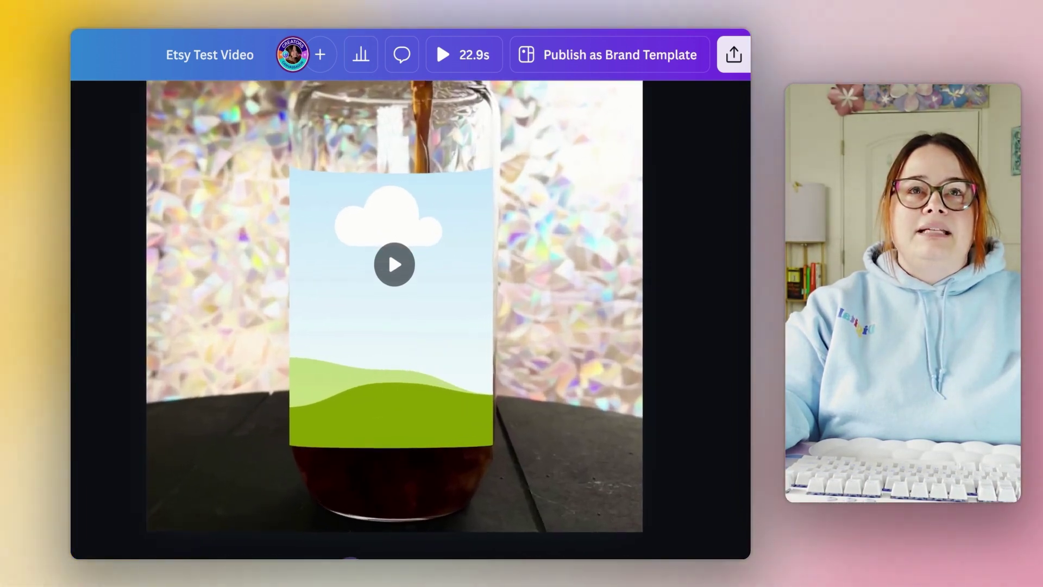
left_click(391, 400)
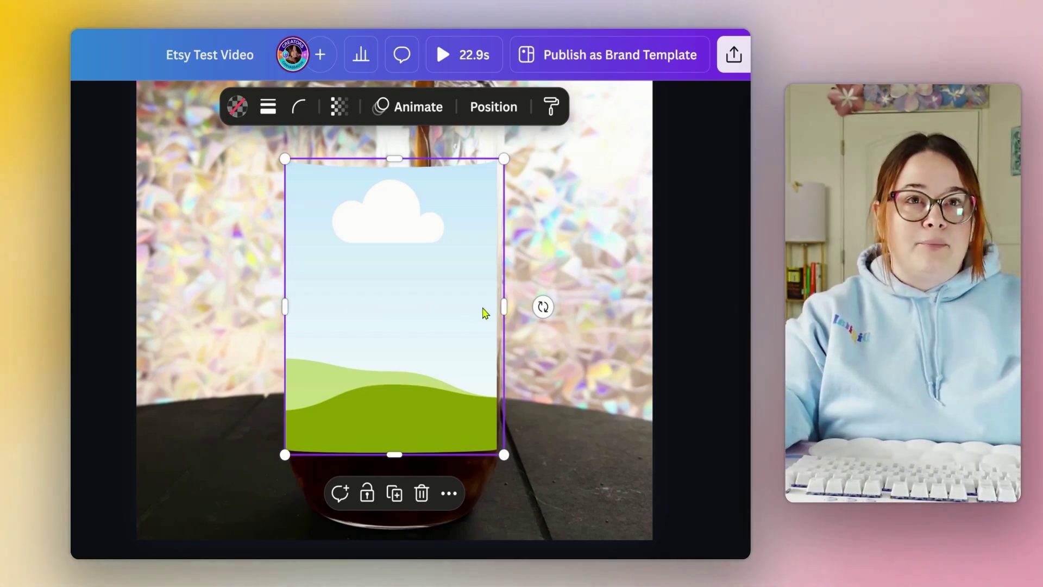
left_click_drag(505, 304, 504, 305)
left_click_drag(408, 319, 407, 303)
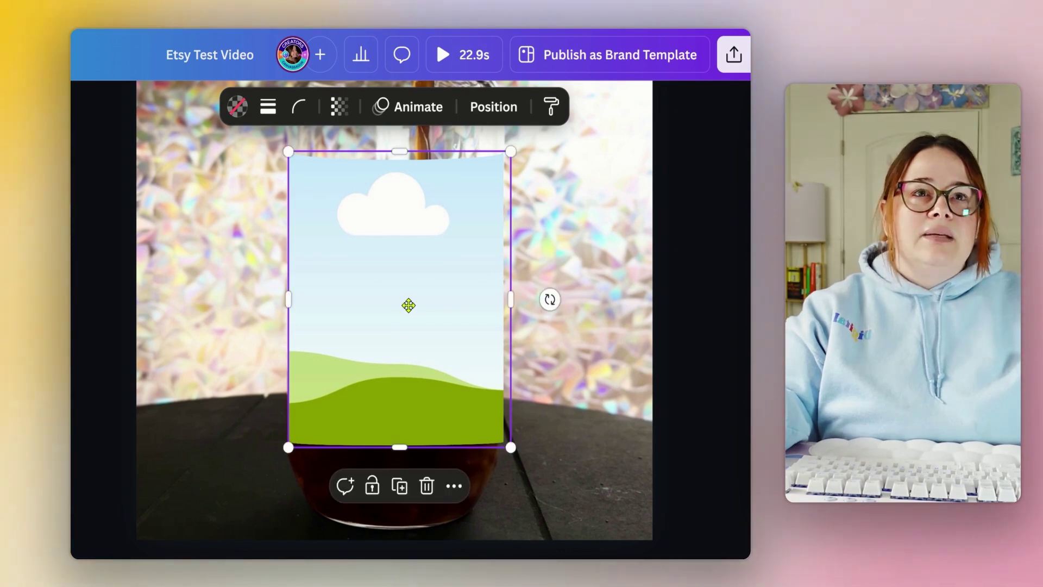
left_click(701, 381)
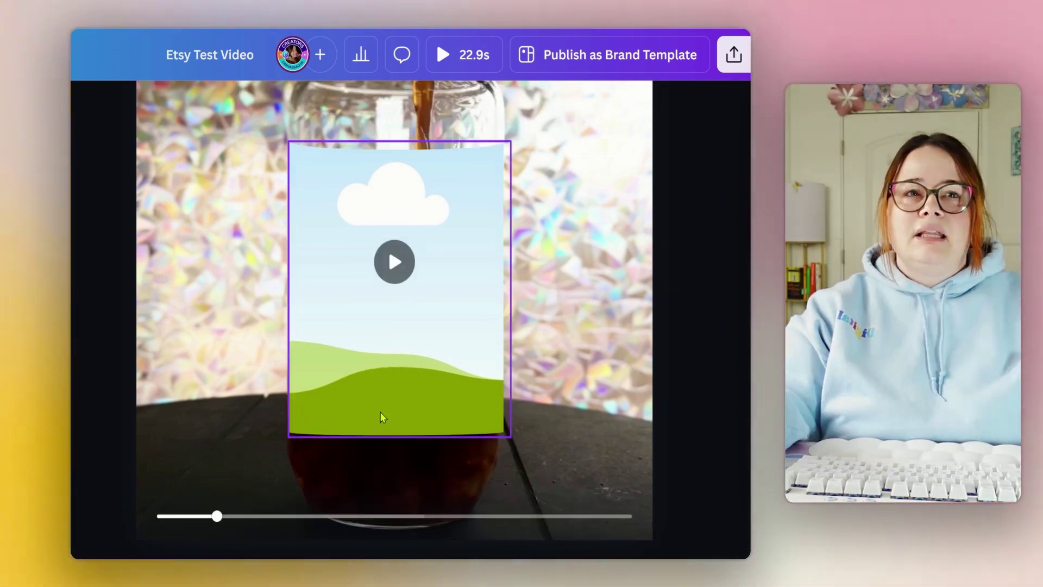
left_click(435, 408)
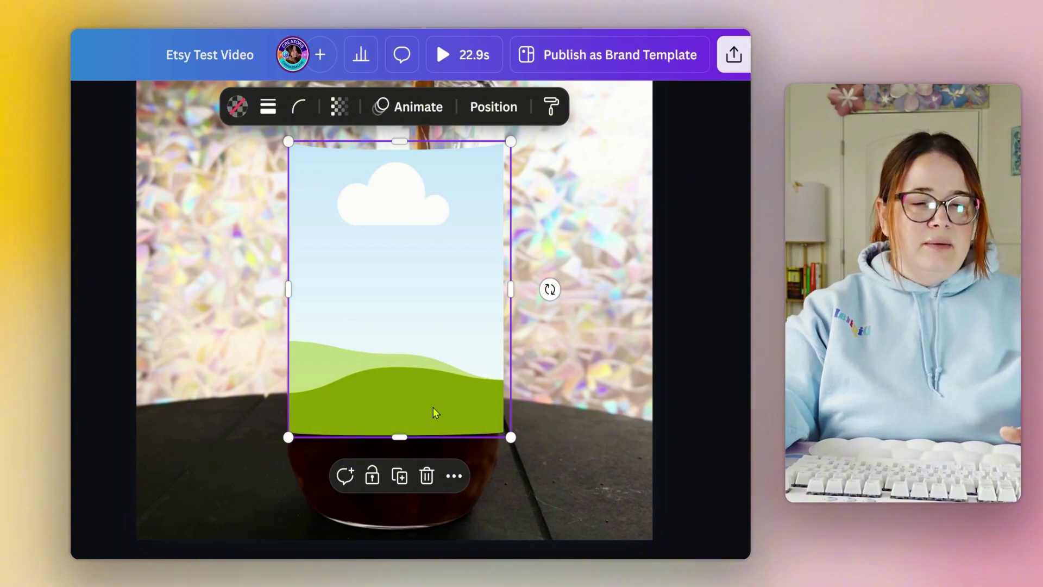
left_click_drag(435, 412, 435, 412)
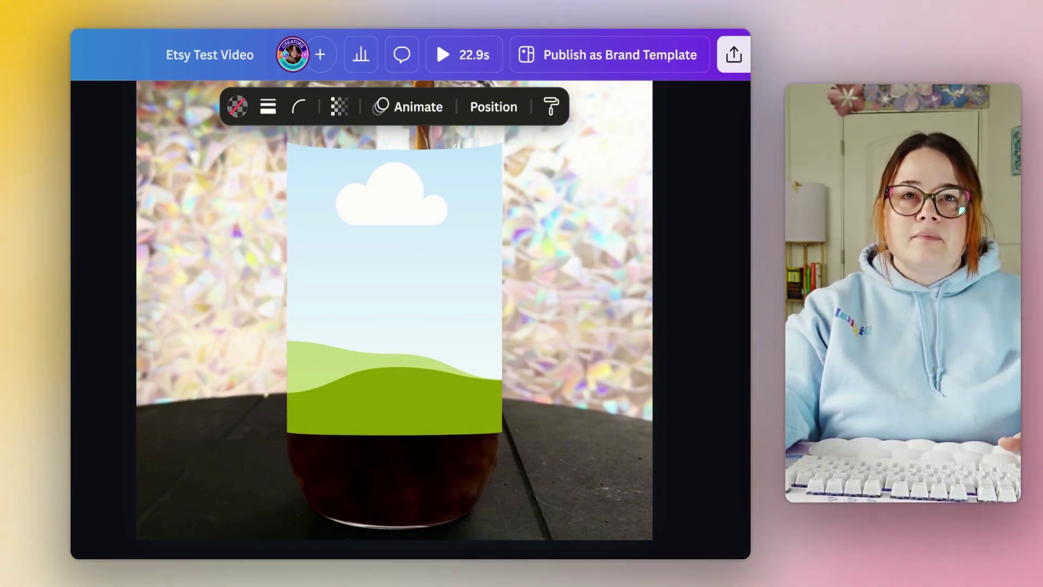
Step: Adjust the graphic's right edge until it meets the glass edge
scroll(391, 337, "up", 2)
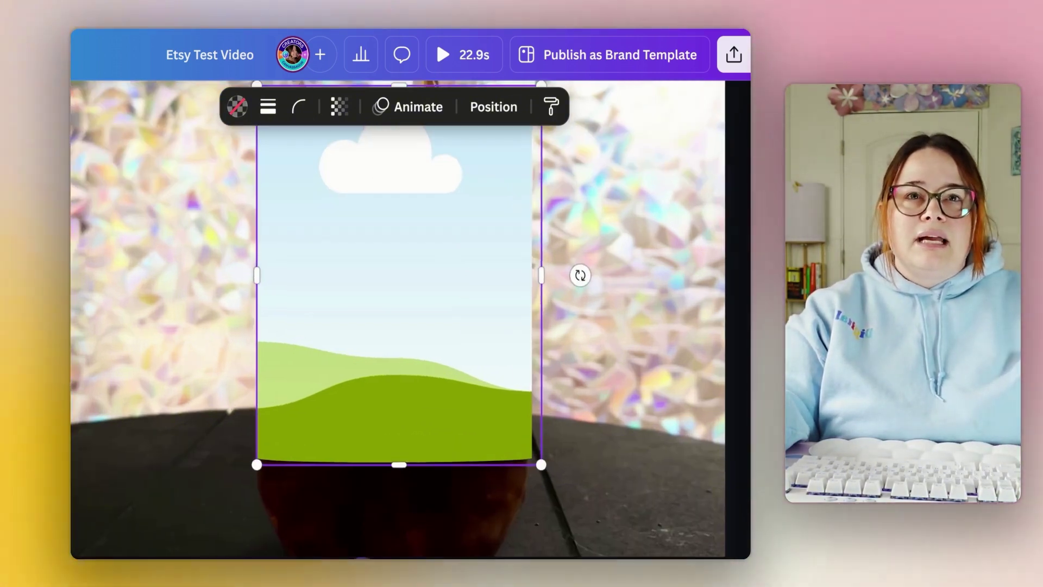
scroll(391, 338, "up", 2)
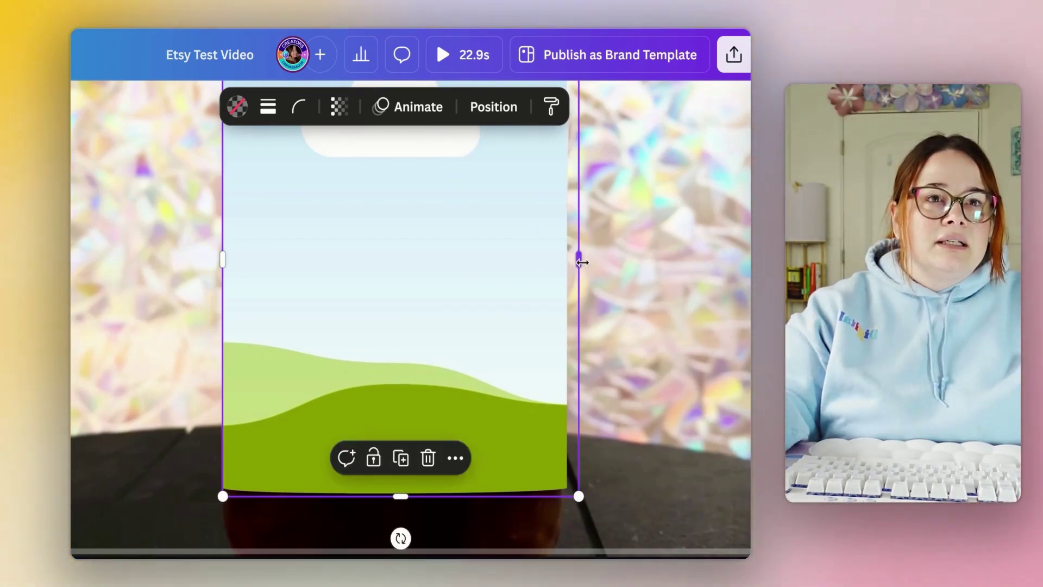
left_click_drag(582, 262, 580, 265)
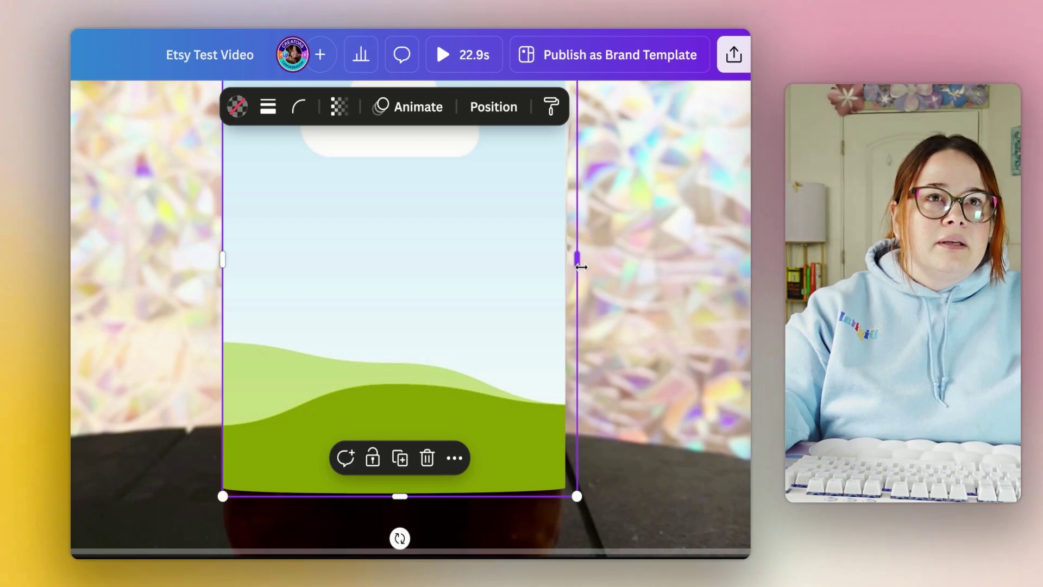
left_click(689, 437)
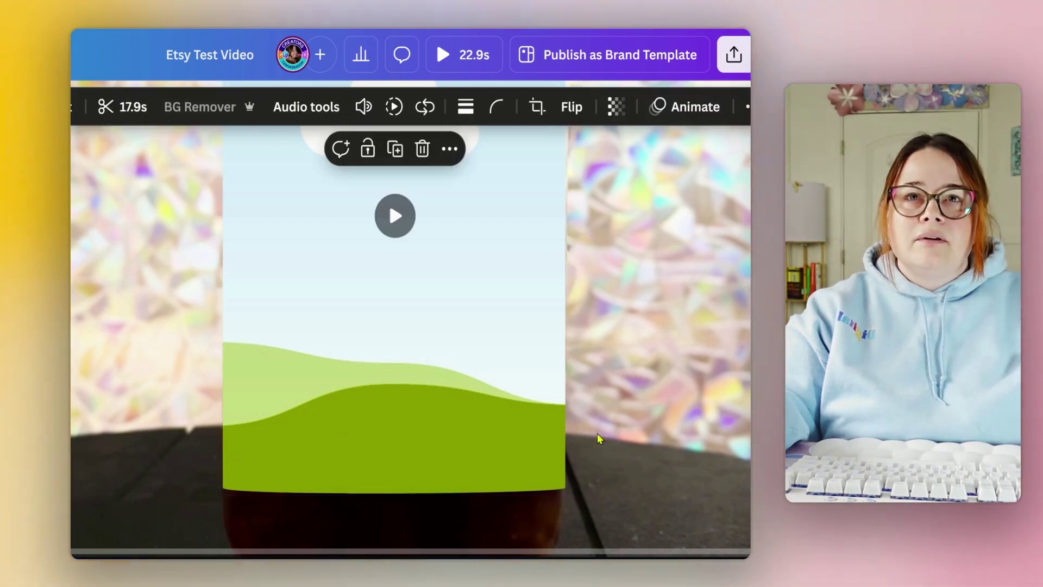
scroll(691, 437, "up", 3)
scroll(689, 436, "up", 3)
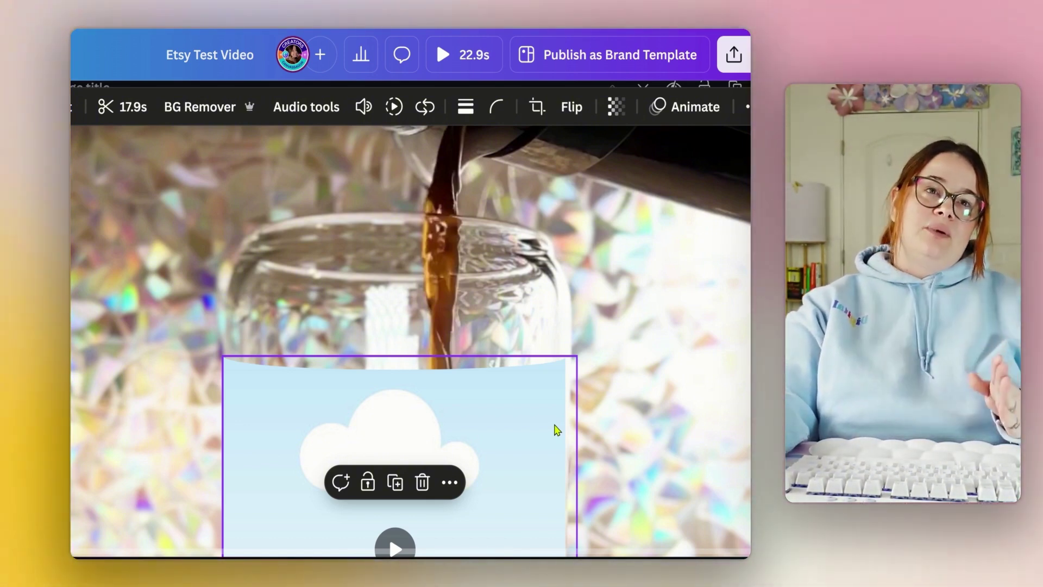
scroll(656, 417, "down", 3)
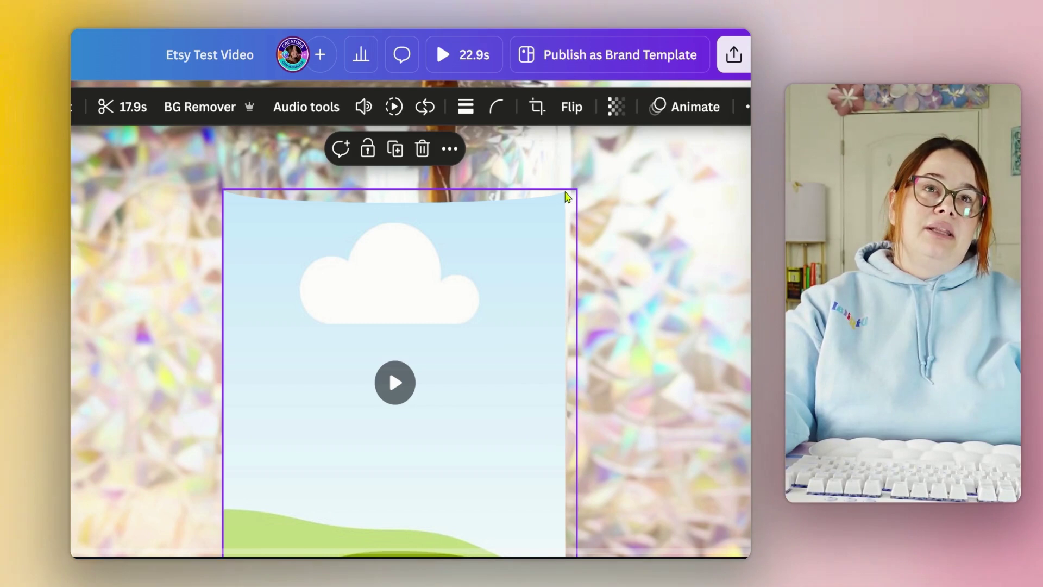
scroll(610, 396, "down", 3)
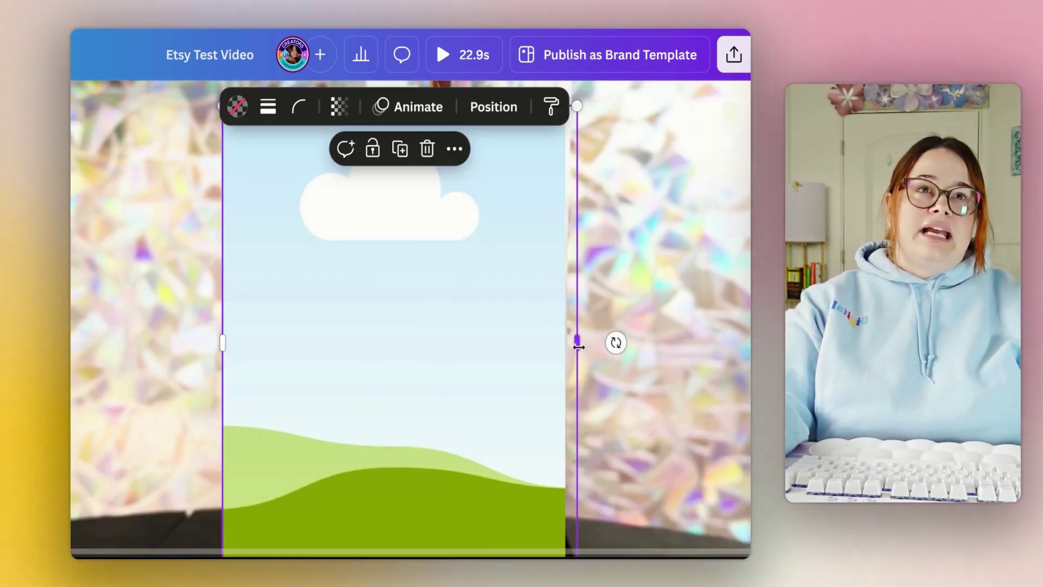
left_click_drag(579, 347, 583, 345)
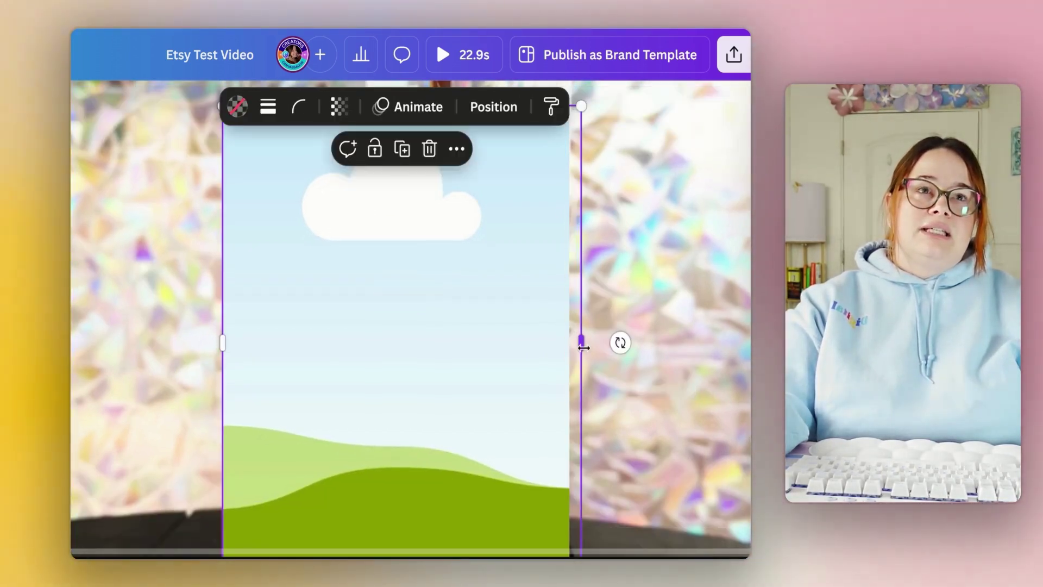
Step: Review Page 1 to check the label fits the glass width
left_click(630, 454)
scroll(686, 465, "up", 10)
scroll(673, 441, "down", 6)
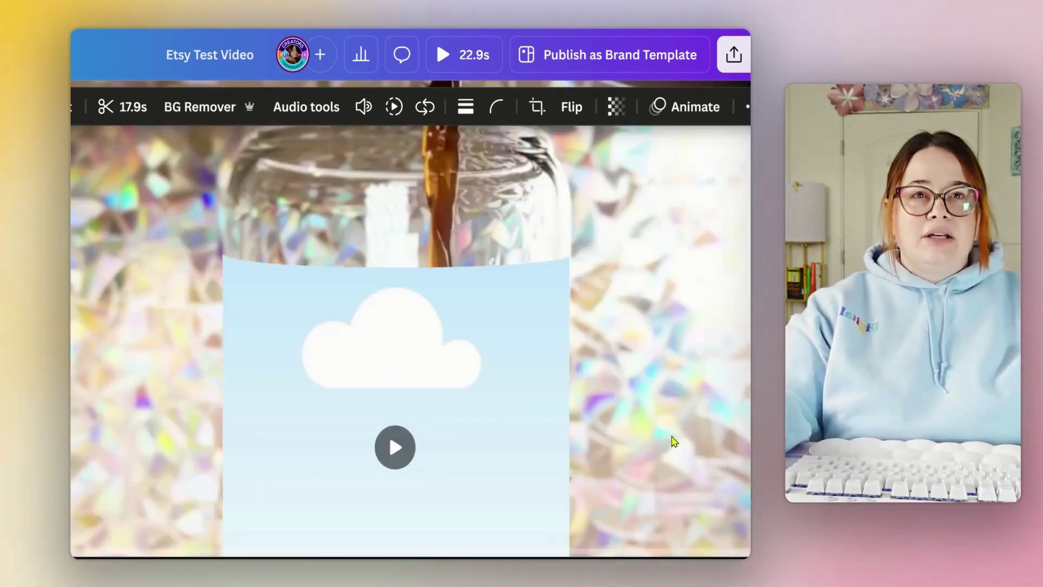
scroll(394, 347, "down", 5)
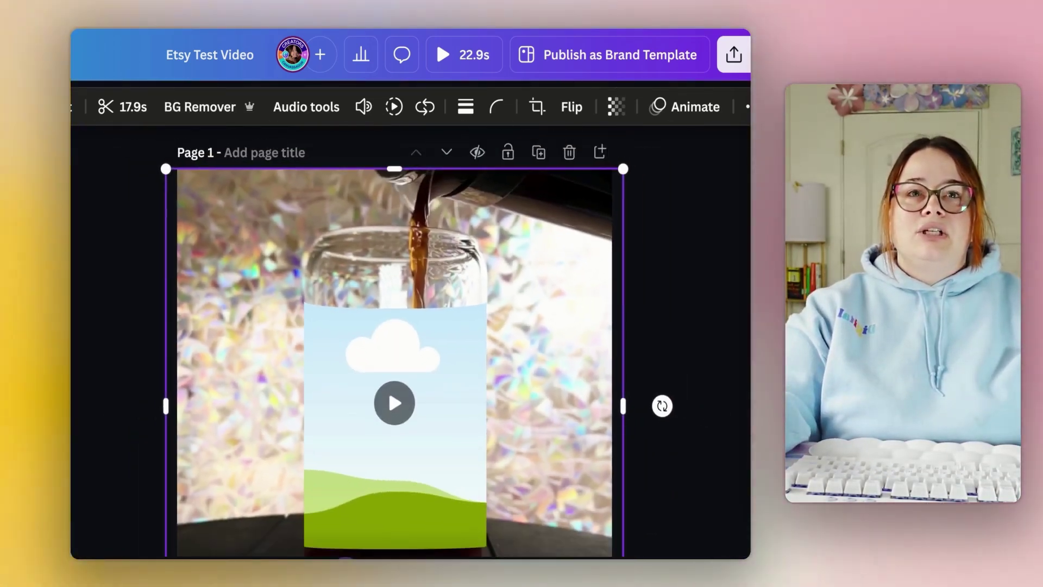
scroll(394, 348, "down", 3)
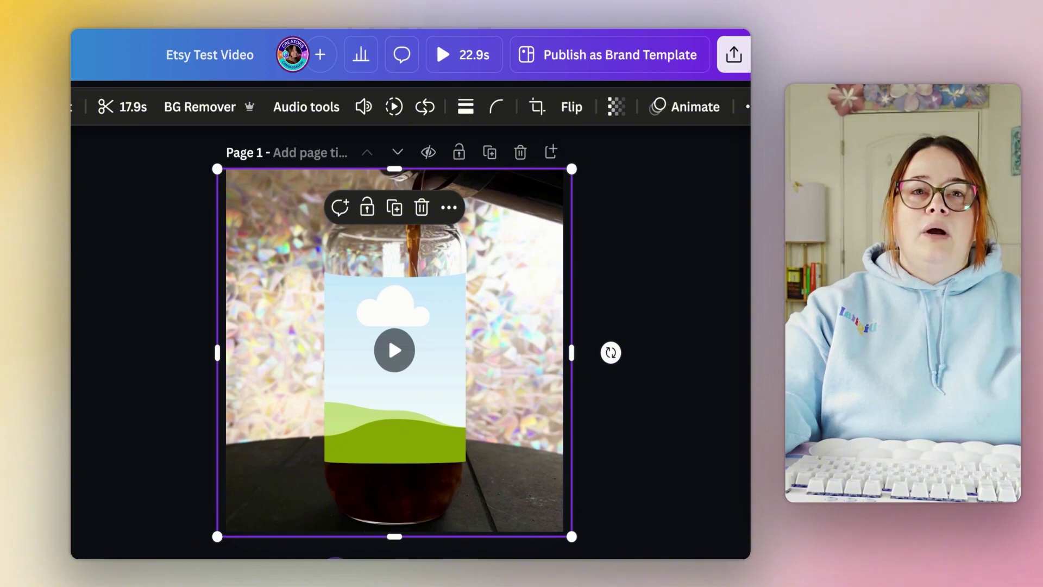
scroll(659, 431, "down", 2)
scroll(669, 429, "up", 2)
left_click(668, 429)
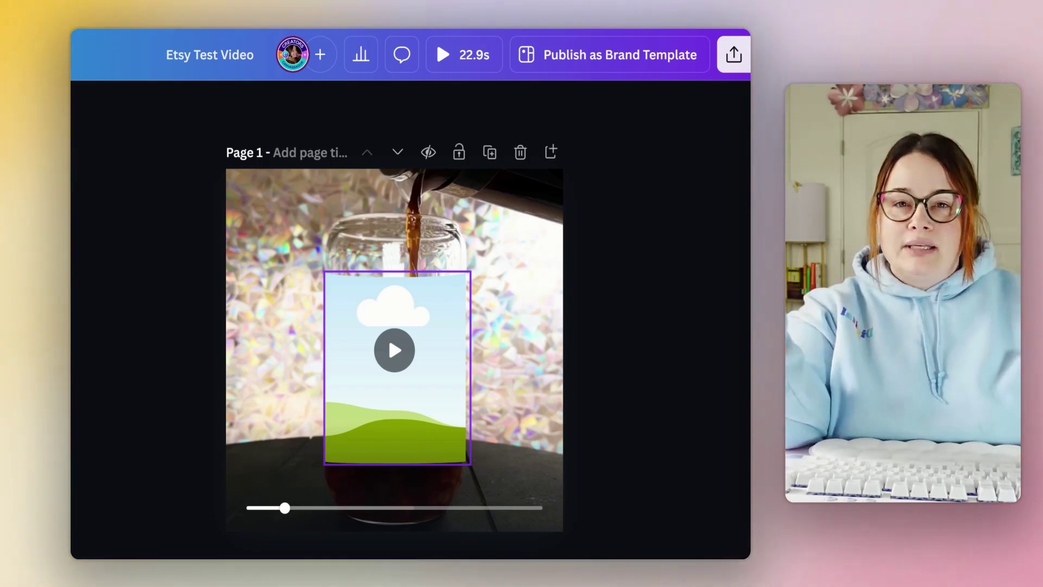
Step: Set the cloud-and-hills glass frame's transparency to 89
left_click(409, 435)
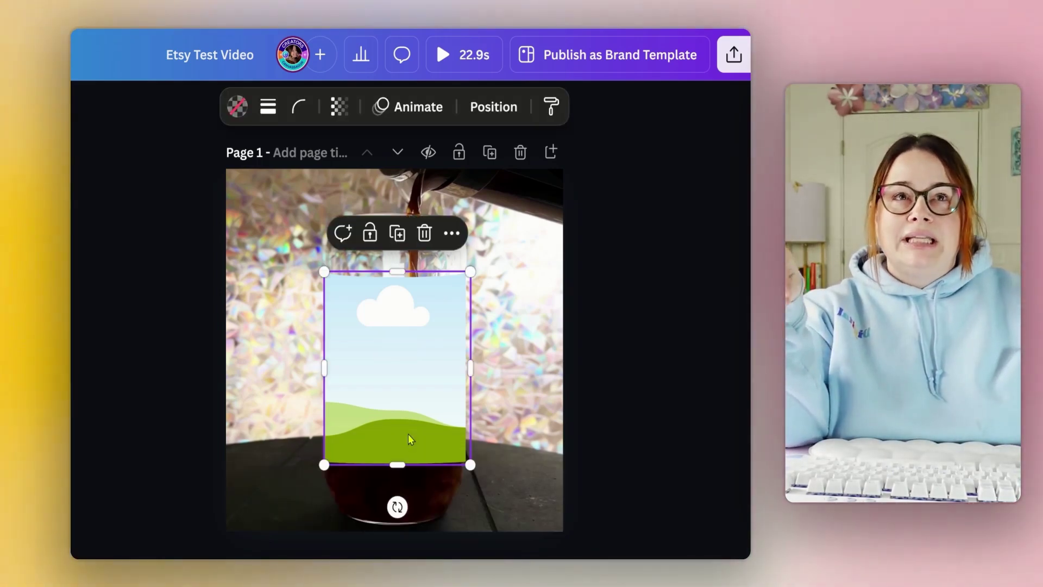
left_click(342, 119)
mouse_move(392, 180)
left_mouse_down()
mouse_move(352, 182)
mouse_move(387, 185)
left_mouse_up()
left_click(691, 377)
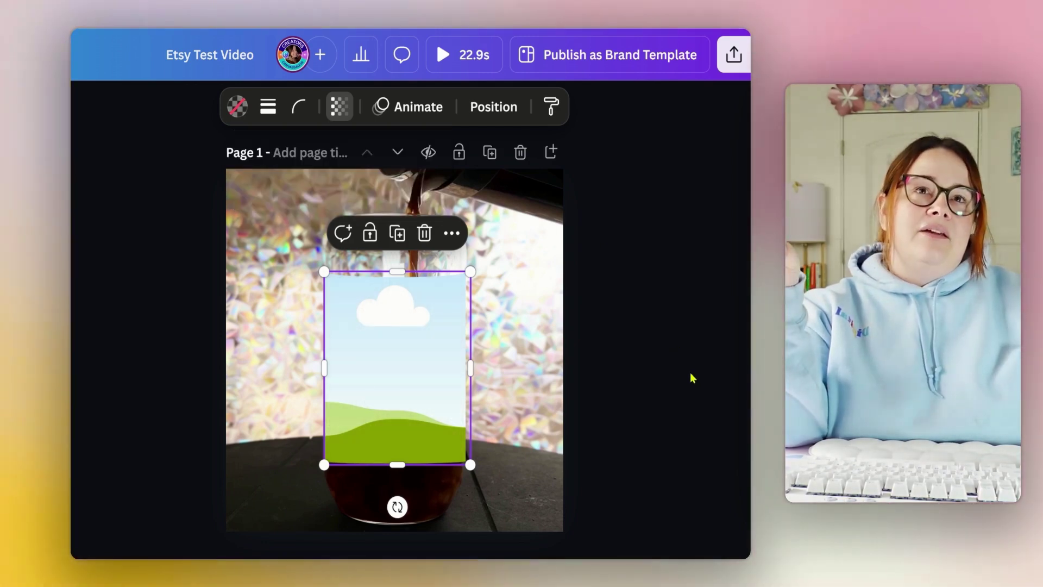
left_click(690, 378)
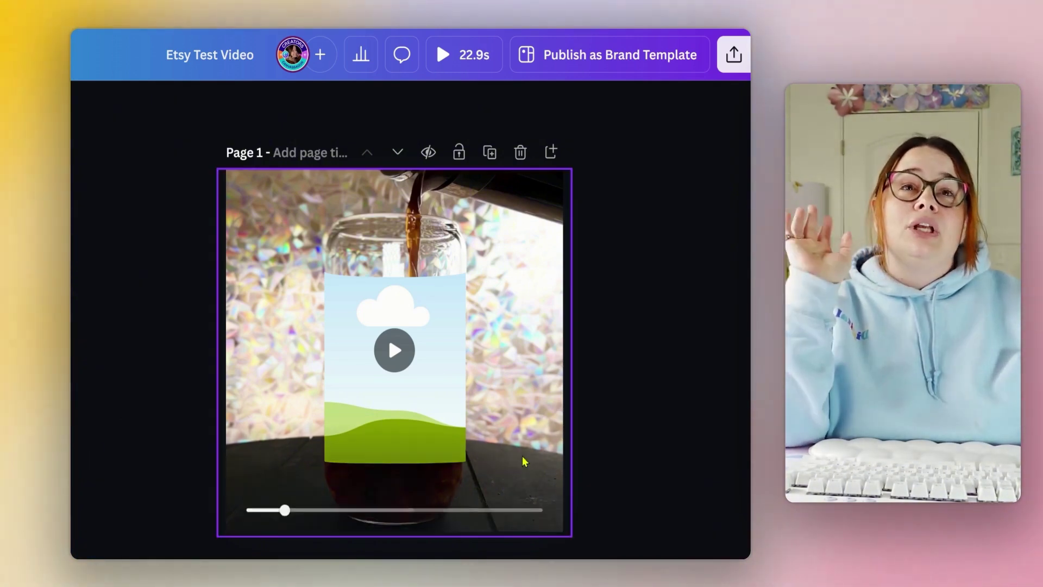
Step: Enlarge and shift the sticker sheet so the HAPPY MOTHER'S DAY heart sits on the glass, then preview
left_click(387, 335)
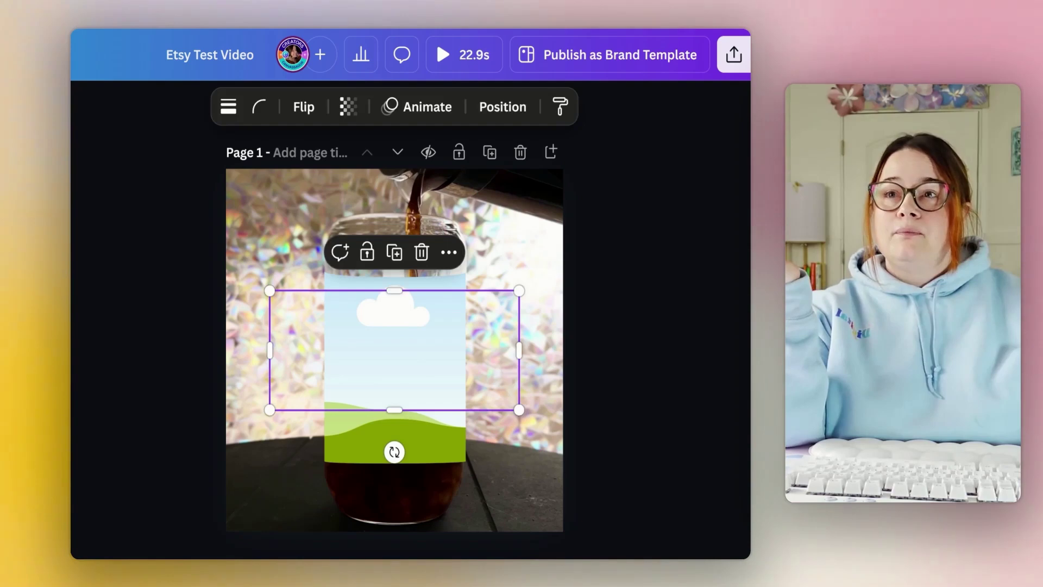
left_click_drag(526, 417, 651, 481)
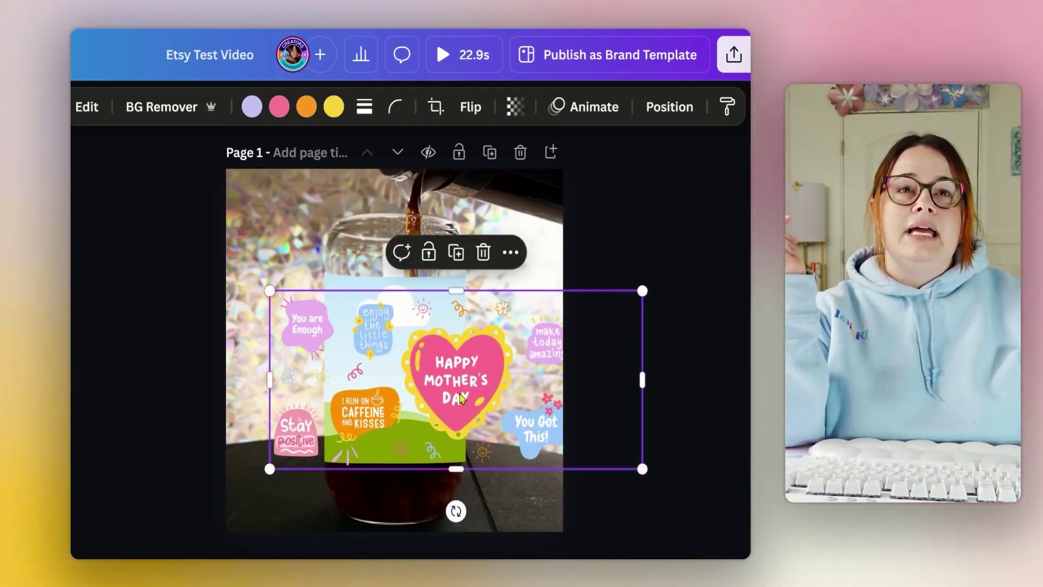
left_click_drag(460, 398, 415, 390)
key("Return")
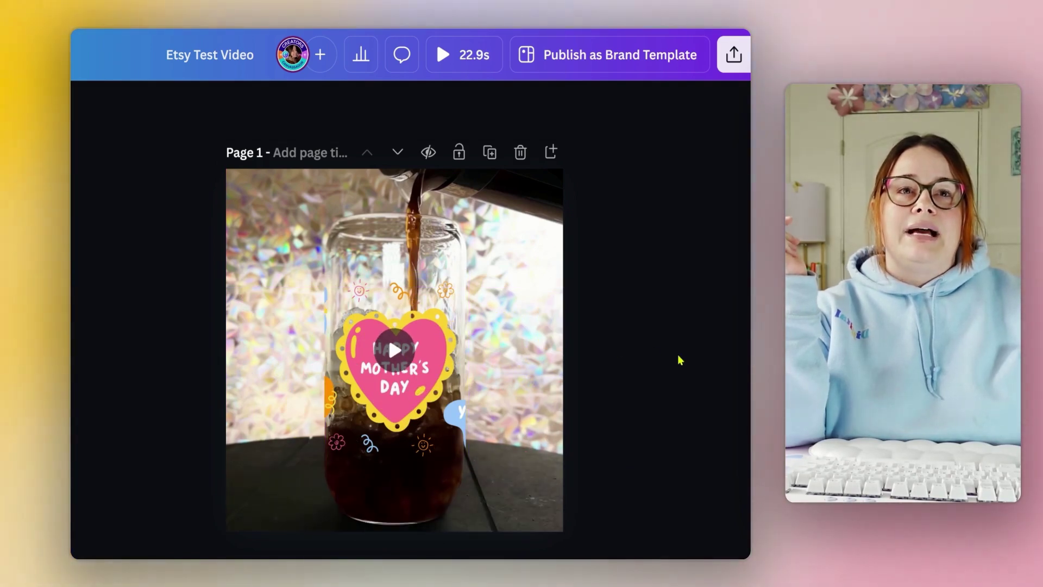
left_click(395, 350)
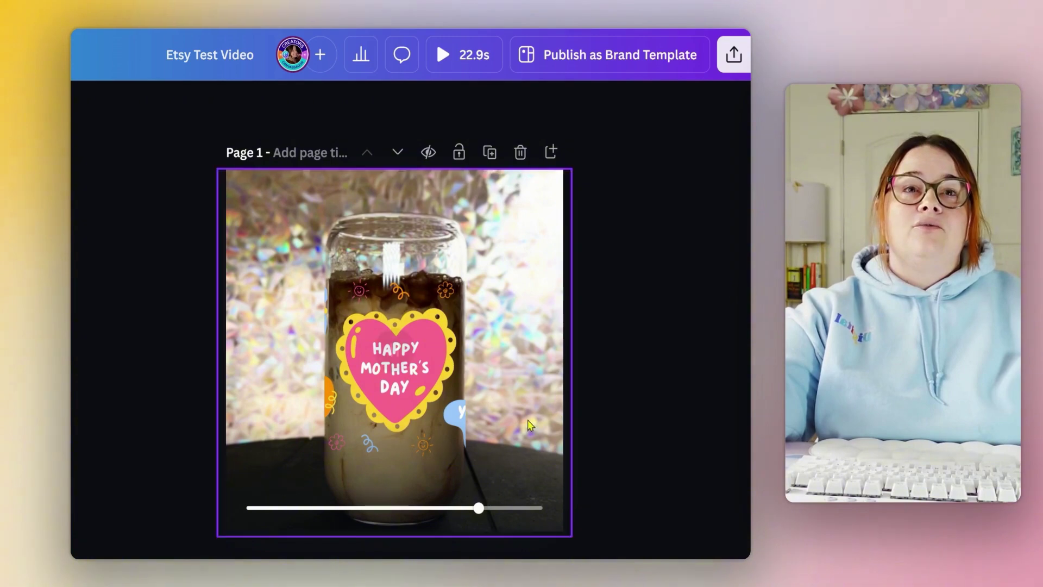
Step: Remove the stickers from the glass frame and fade the empty frame to 87 transparency
left_click(421, 390)
double_click(421, 390)
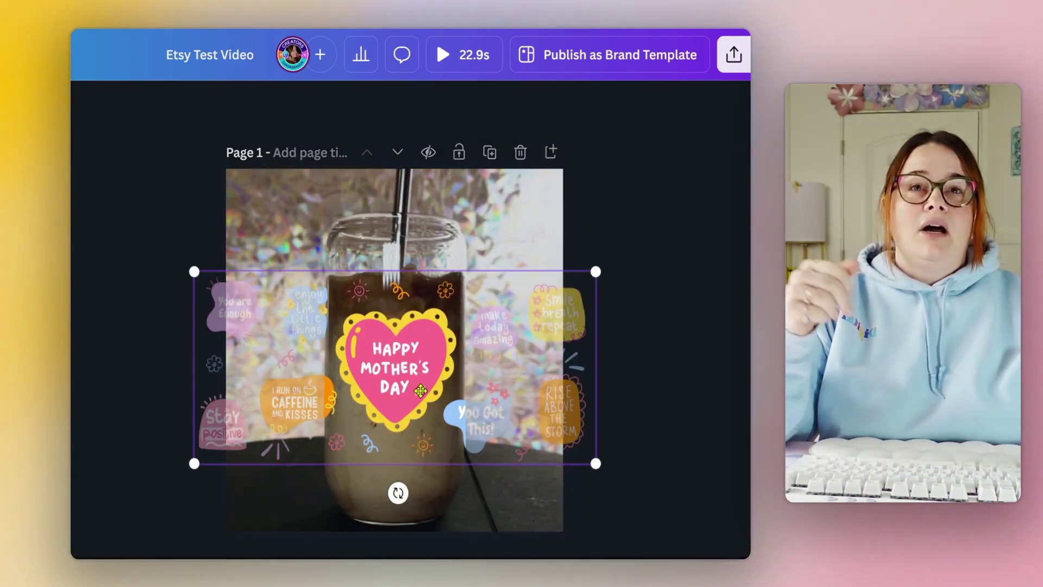
key("Escape")
key("Delete")
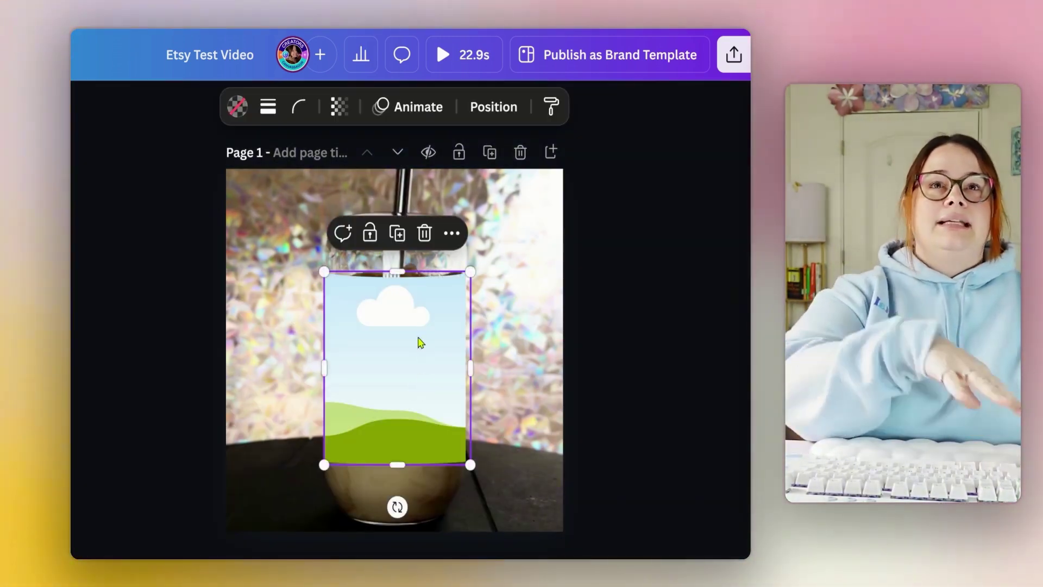
left_click(338, 115)
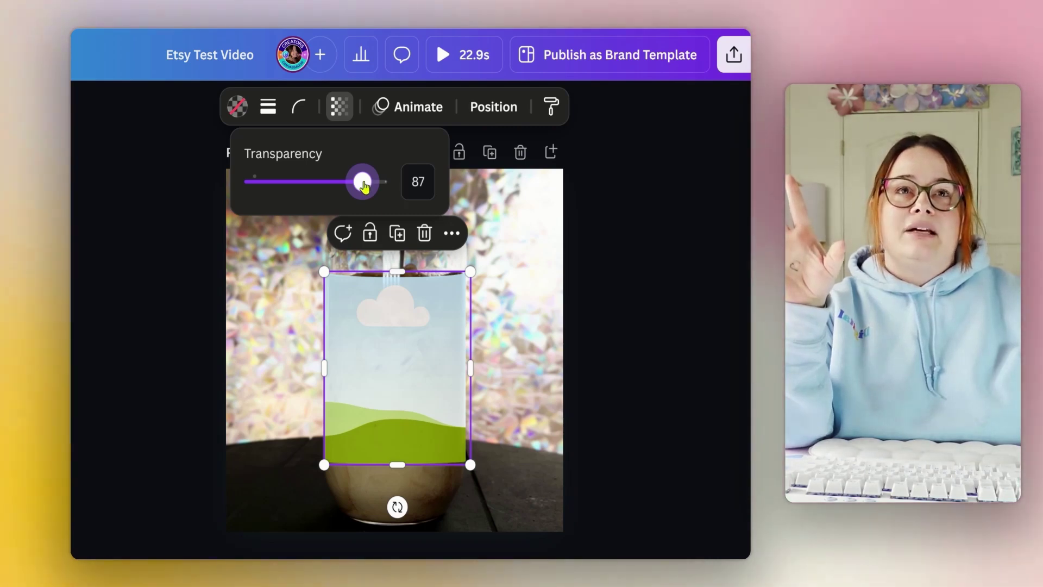
left_click(696, 284)
left_click(700, 288)
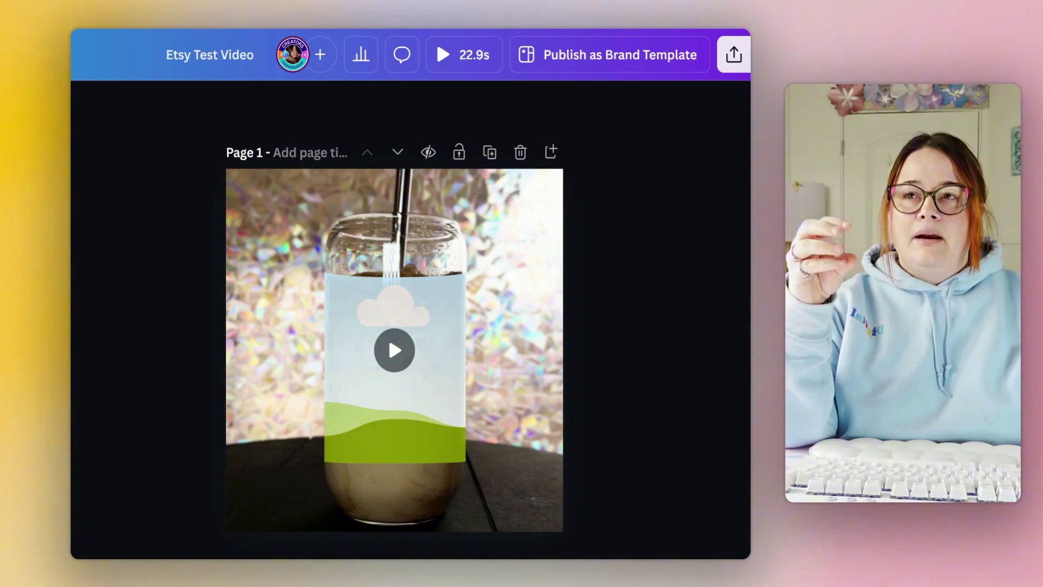
left_click_drag(98, 426, 388, 335)
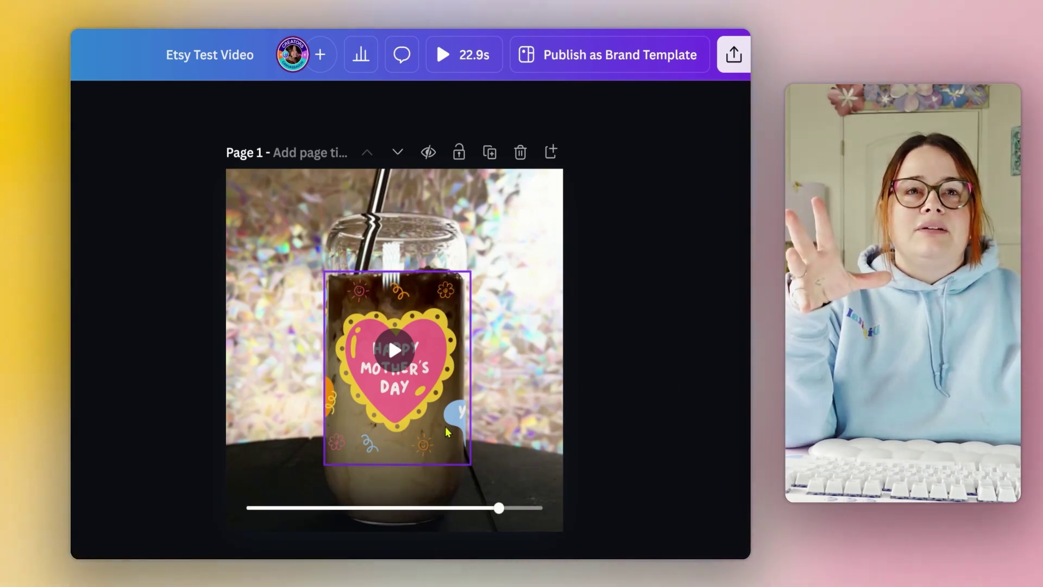
key("space")
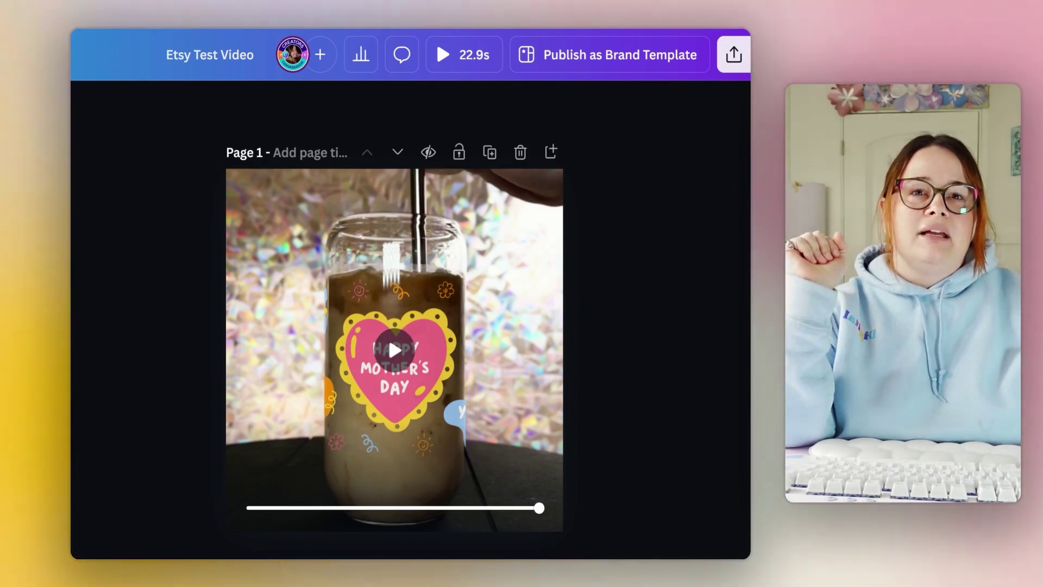
scroll(388, 334, "up", 5)
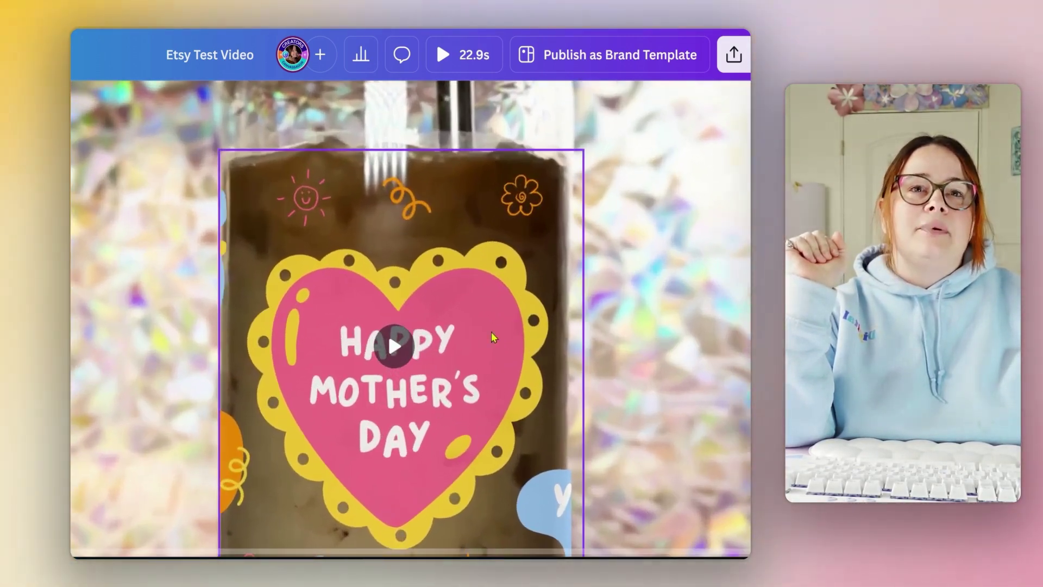
left_click(395, 352)
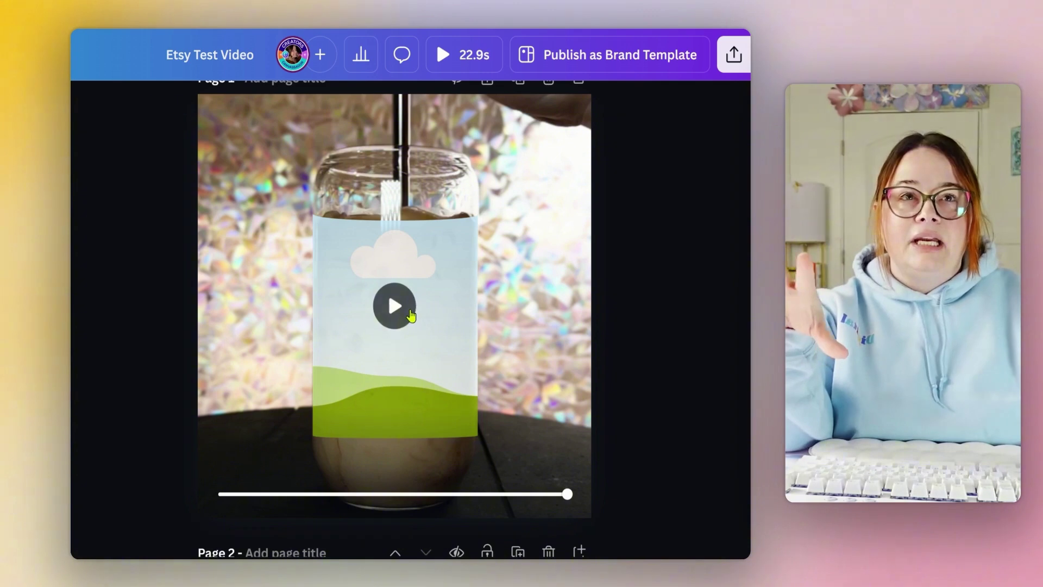
Step: Lower the frame's top edge below the straw and drop in the Happy Mother's Day stickers
left_click(432, 363)
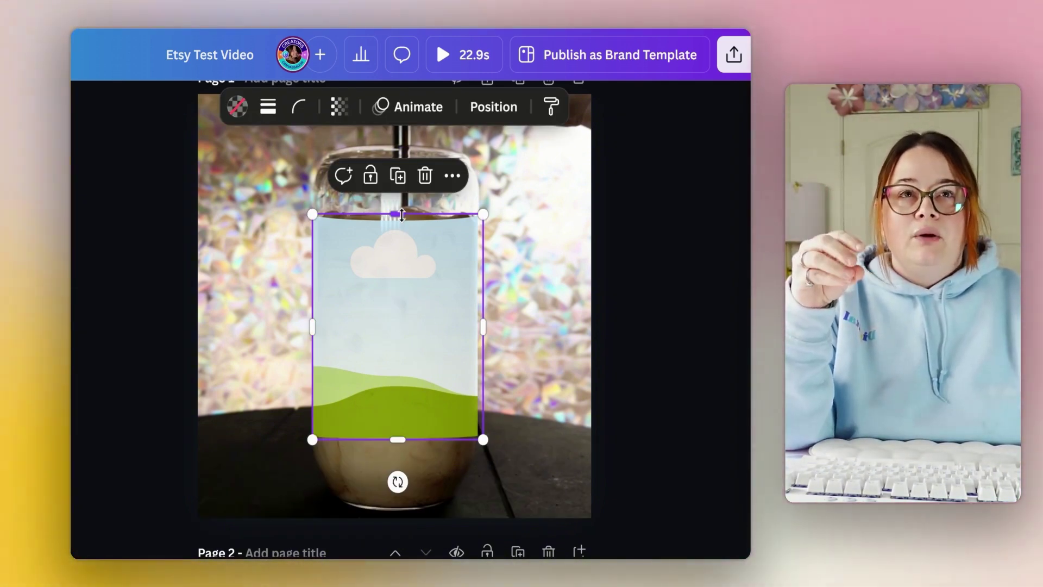
left_click_drag(402, 215, 403, 239)
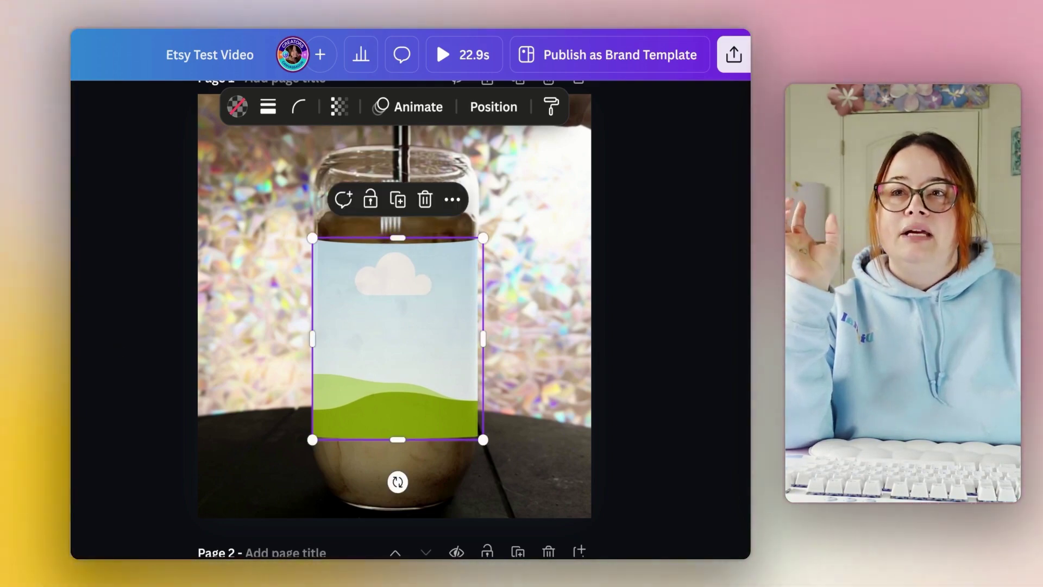
left_click_drag(76, 402, 367, 352)
left_click(667, 359)
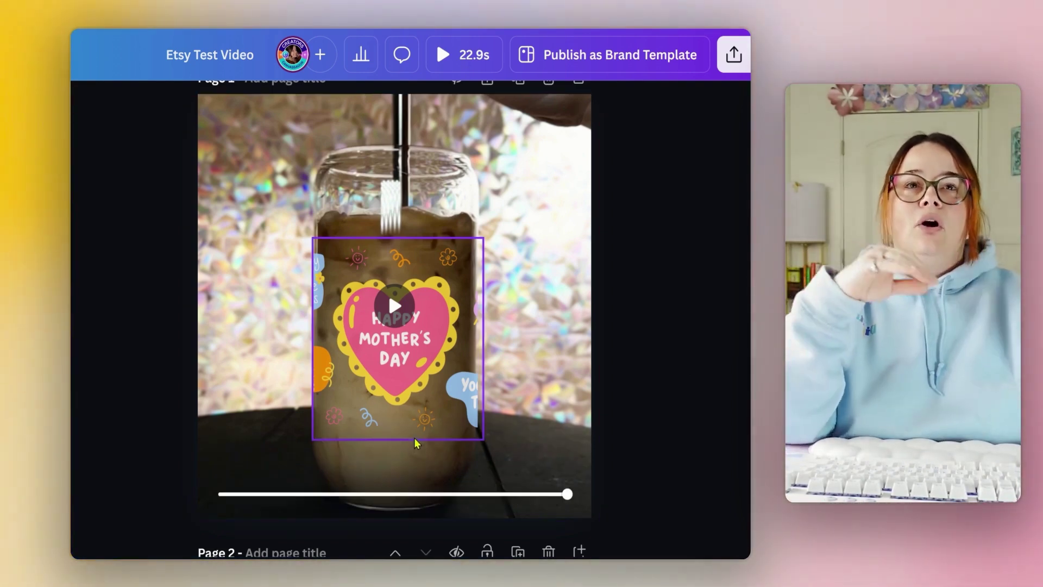
Step: Slide the sticker sheet right so quote stickers like 'You Got This!' show in the frame
left_click(389, 378)
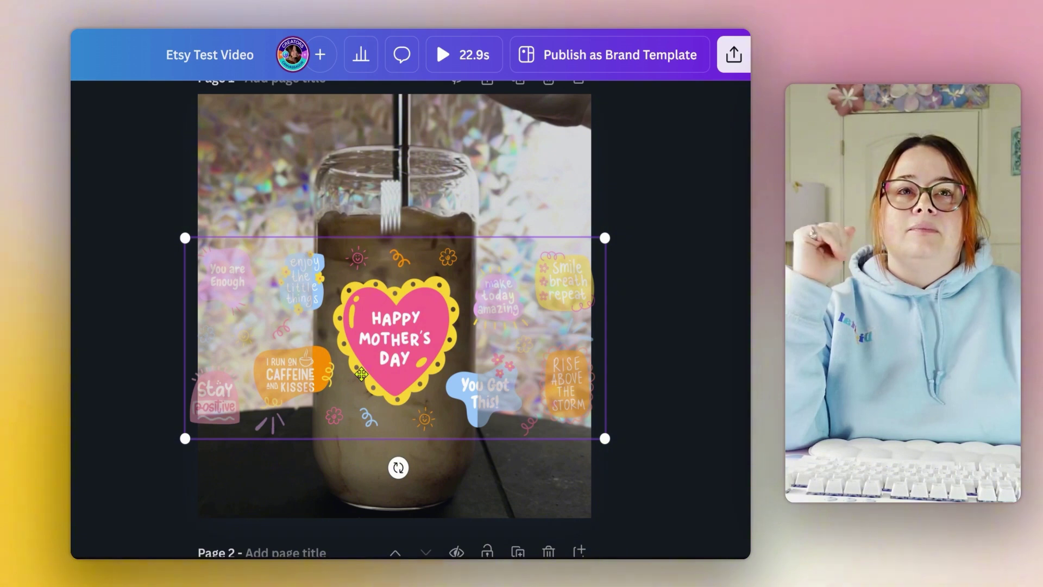
left_click_drag(386, 374, 501, 374)
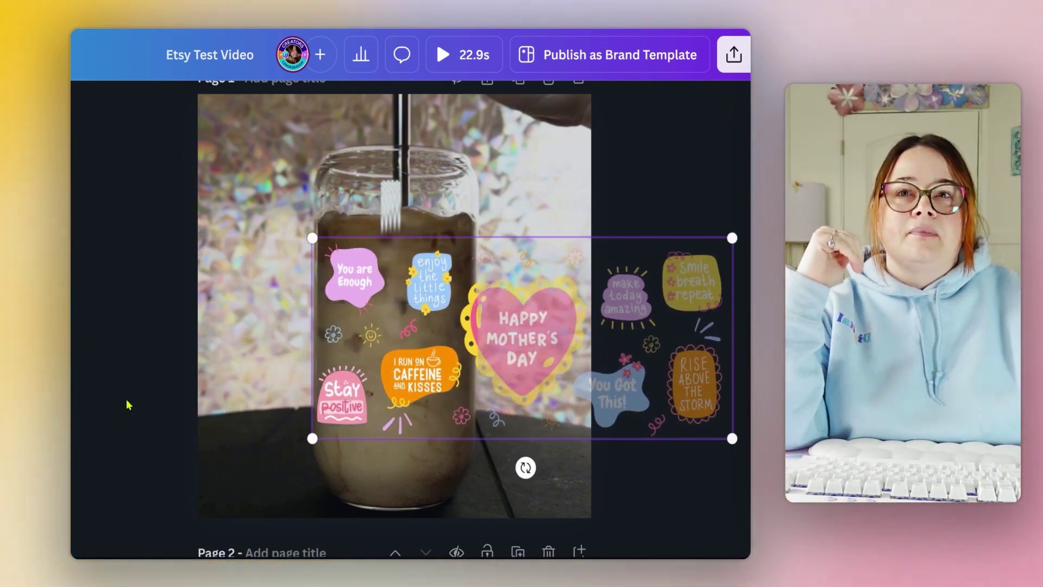
key("Return")
left_click(87, 405)
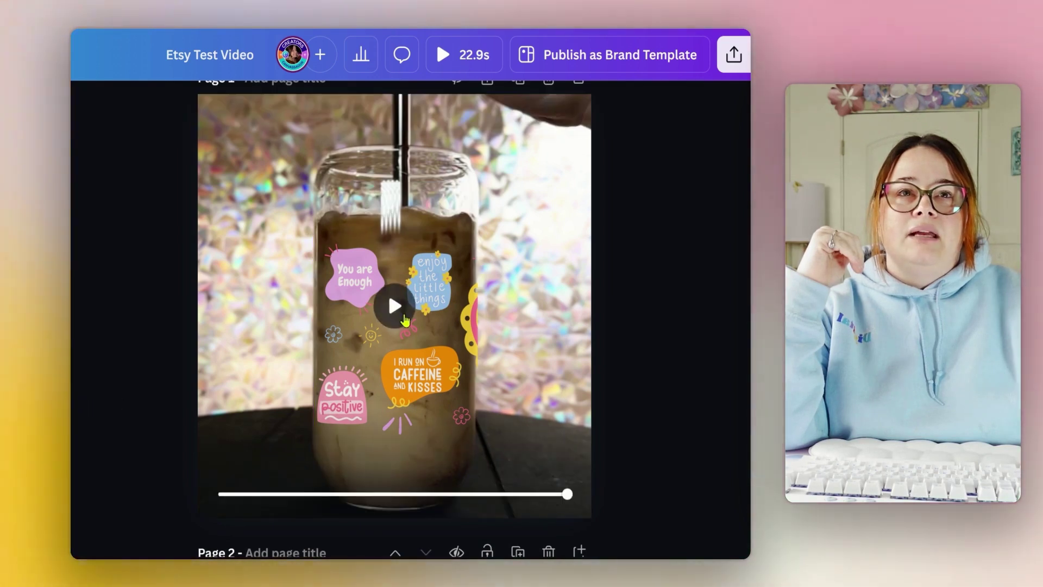
Step: Play the video to preview the repositioned sticker label on the glass
left_click(391, 302)
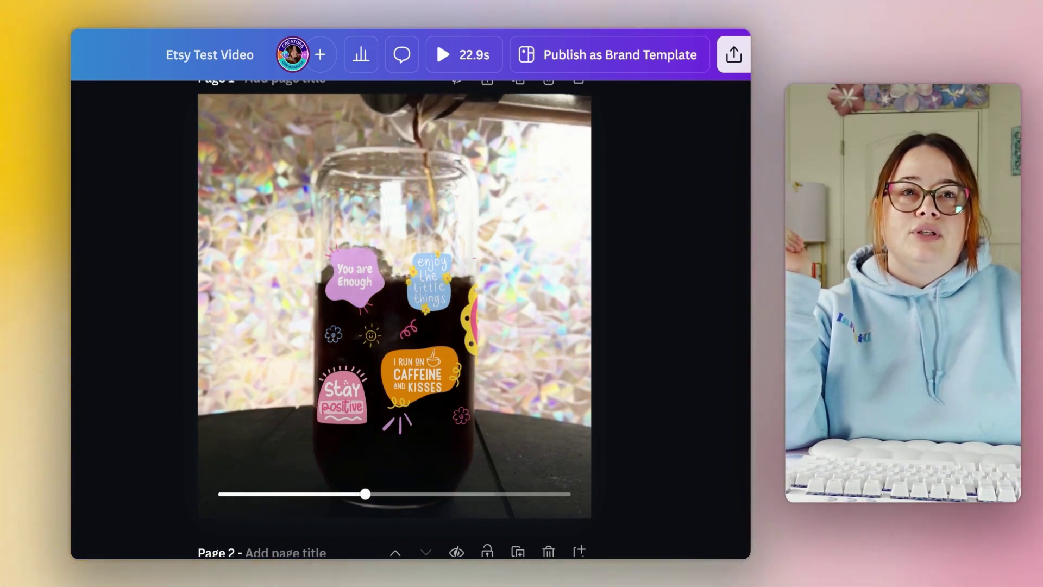
left_click(411, 402)
left_click(682, 339)
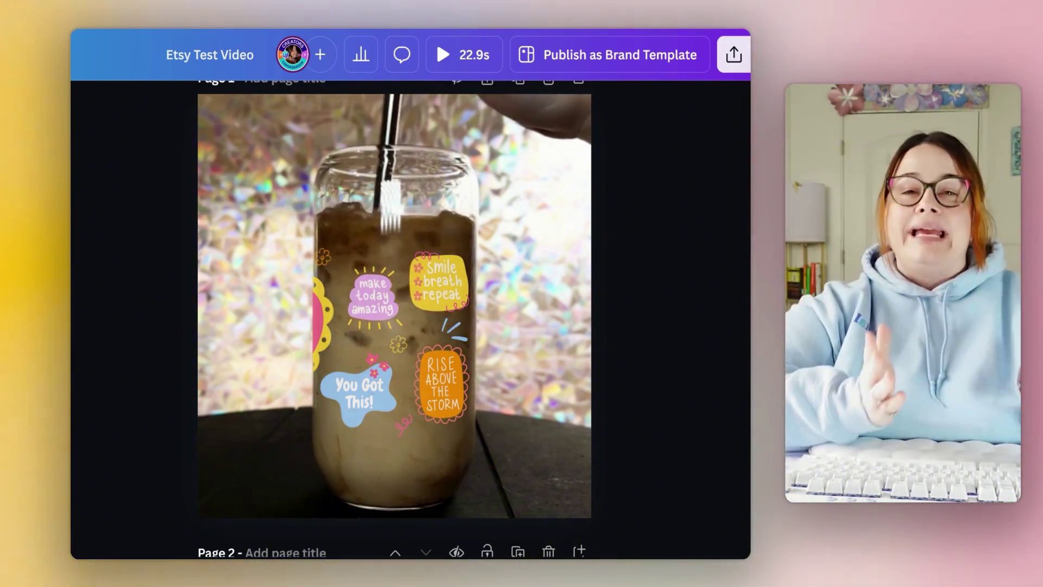
mouse_move(388, 291)
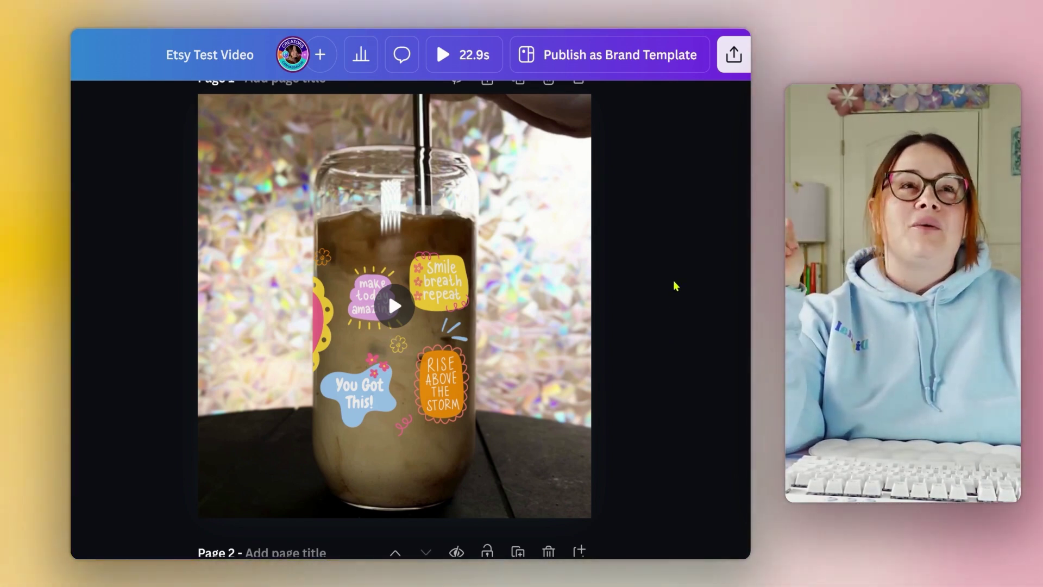
Step: Create a template link for the Etsy Test Video design and copy it to the clipboard
left_click(733, 55)
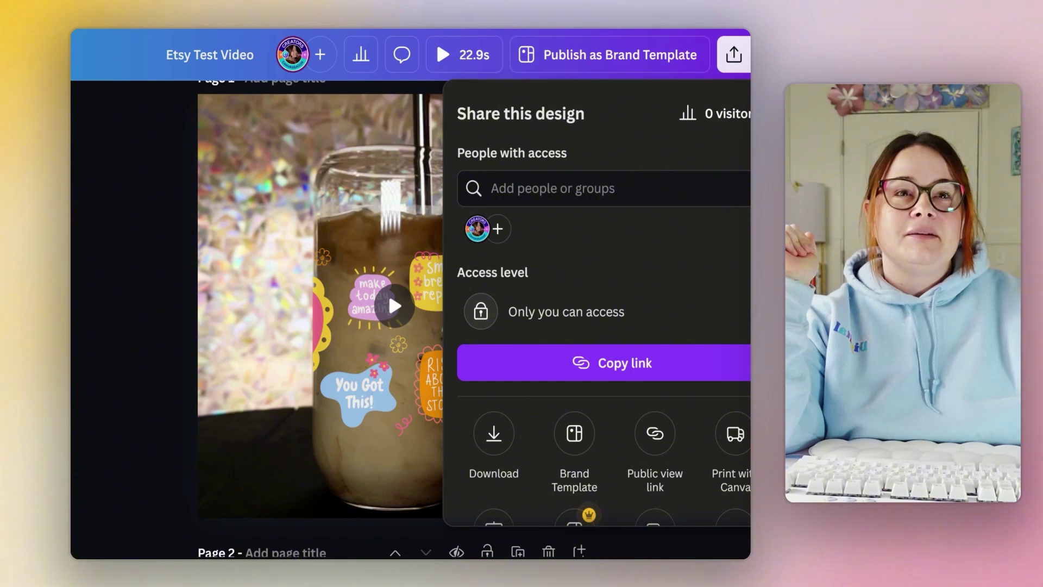
scroll(699, 286, "down", 2)
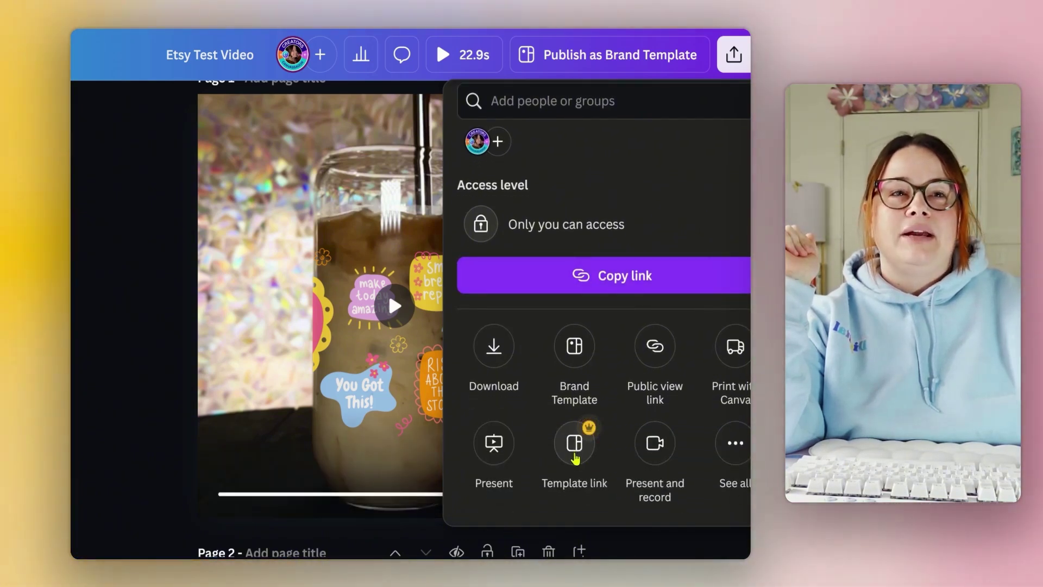
left_click(582, 478)
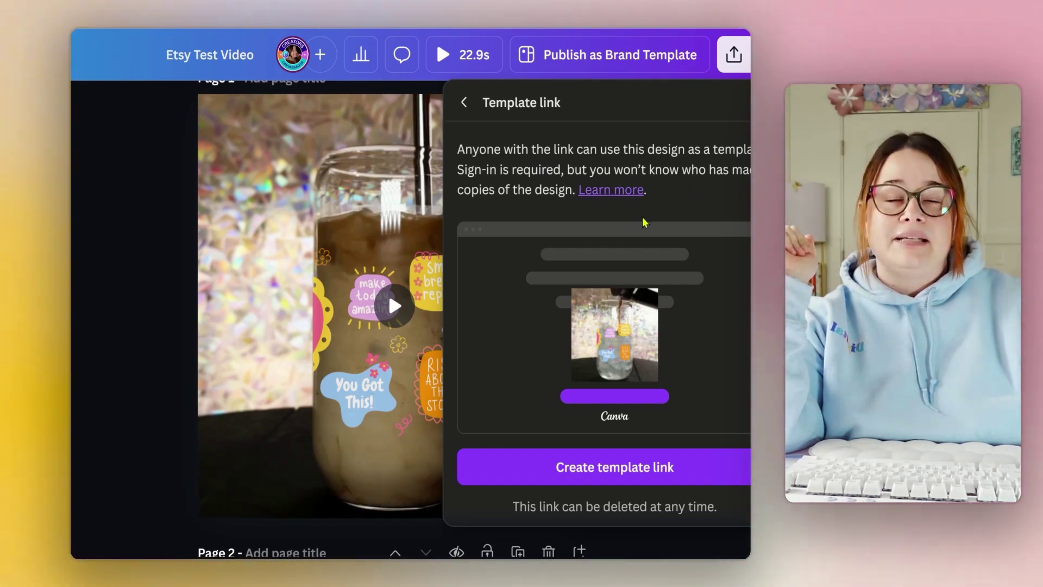
left_click(617, 476)
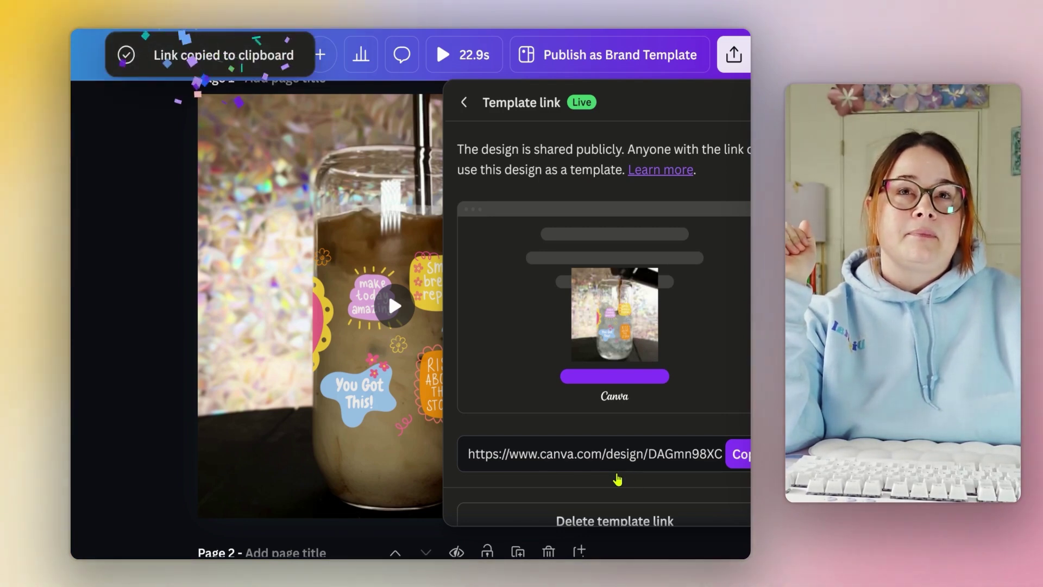
left_click(117, 365)
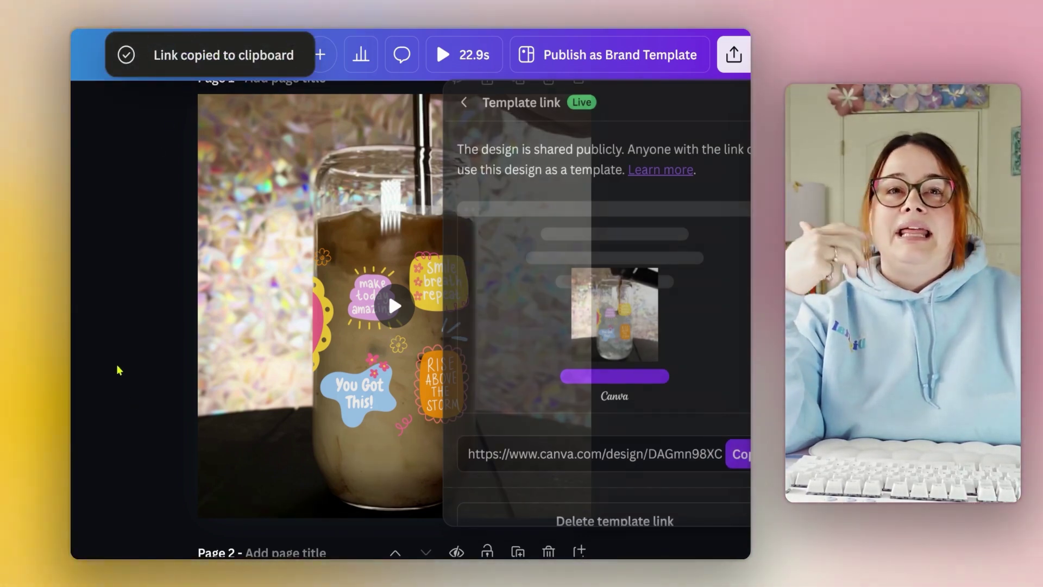